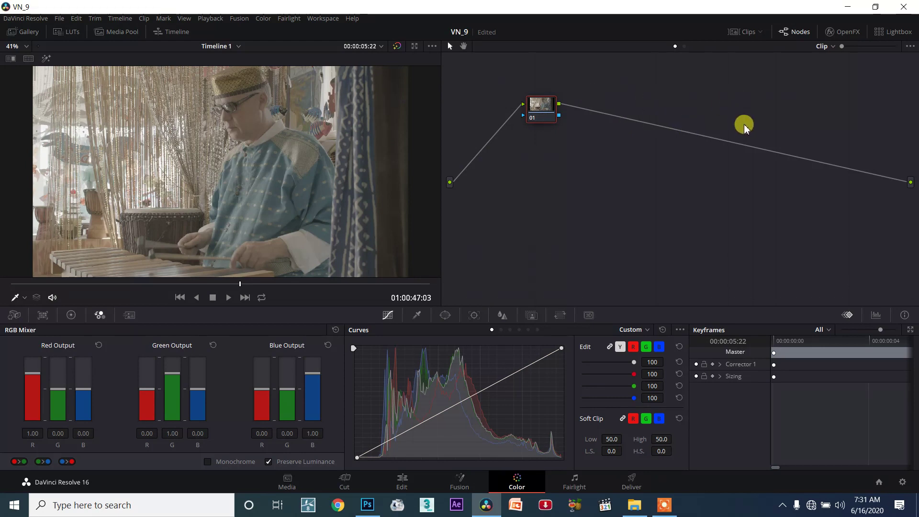
left_click_drag(593, 88, 627, 184)
left_click_drag(722, 181, 792, 178)
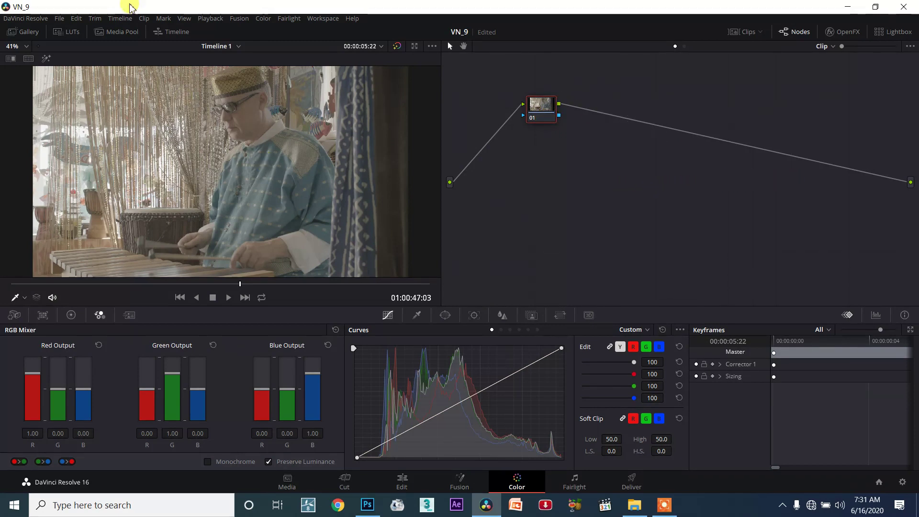
Add a serial node after node 01 and delete it again
left_click(268, 23)
mouse_move(280, 31)
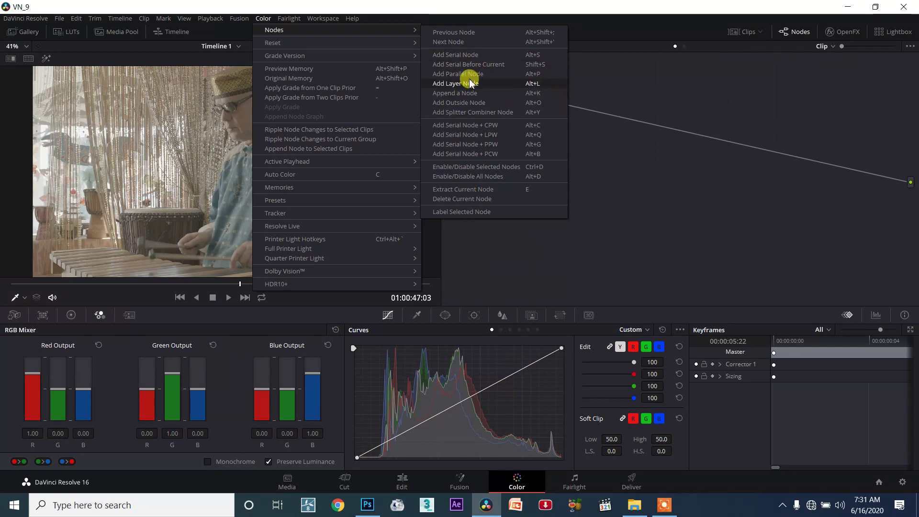
left_click(494, 56)
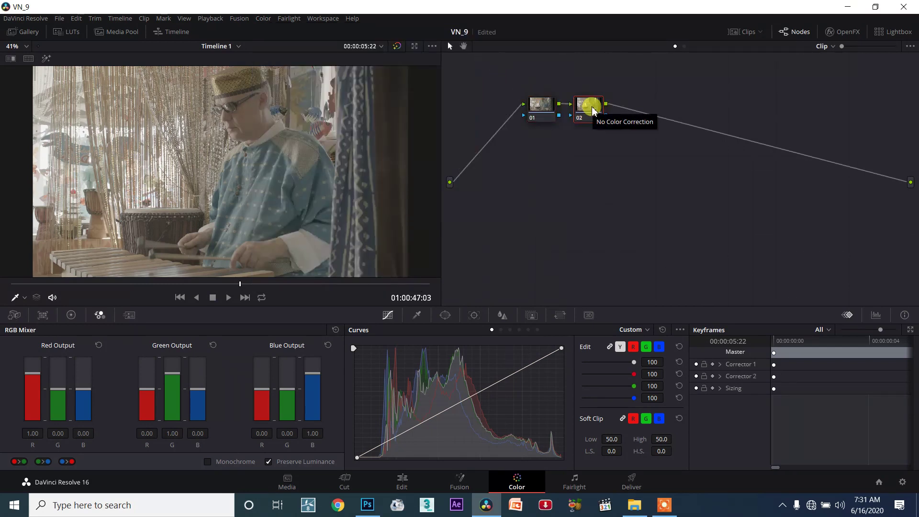
key("Delete")
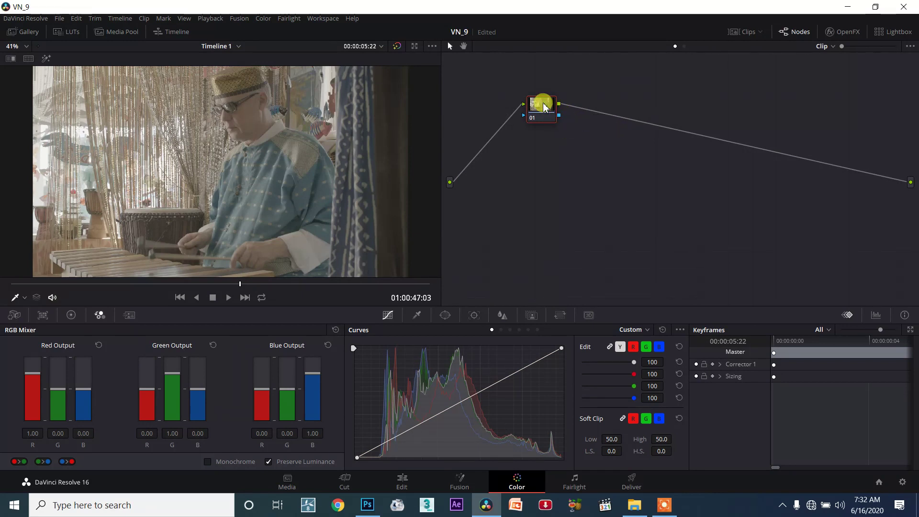
Add five serial nodes after node 01 and stagger nodes 02, 04 and 06 below the others
key("alt+s")
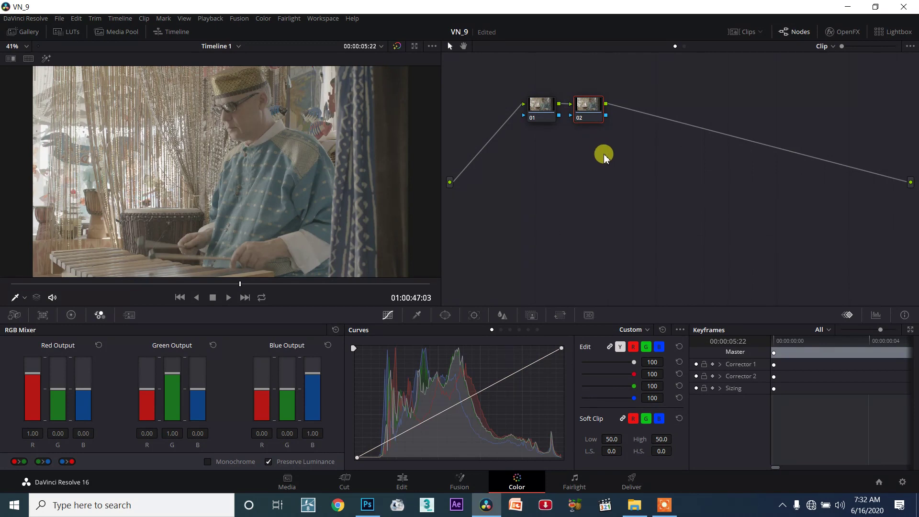
key("alt+s")
key("alt+s")
key("alt+s")
key("alt+s")
left_click_drag(583, 108, 571, 193)
left_click_drag(674, 108, 663, 182)
left_click(768, 106)
left_click_drag(768, 107, 757, 163)
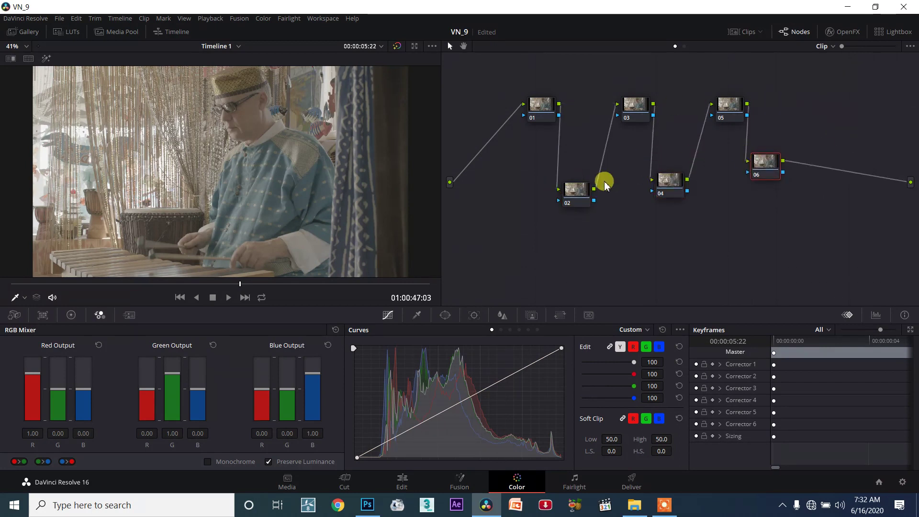
Delete nodes 03 to 06 and move node 02 roughly level with node 01
left_click_drag(625, 221, 796, 71)
key("Delete")
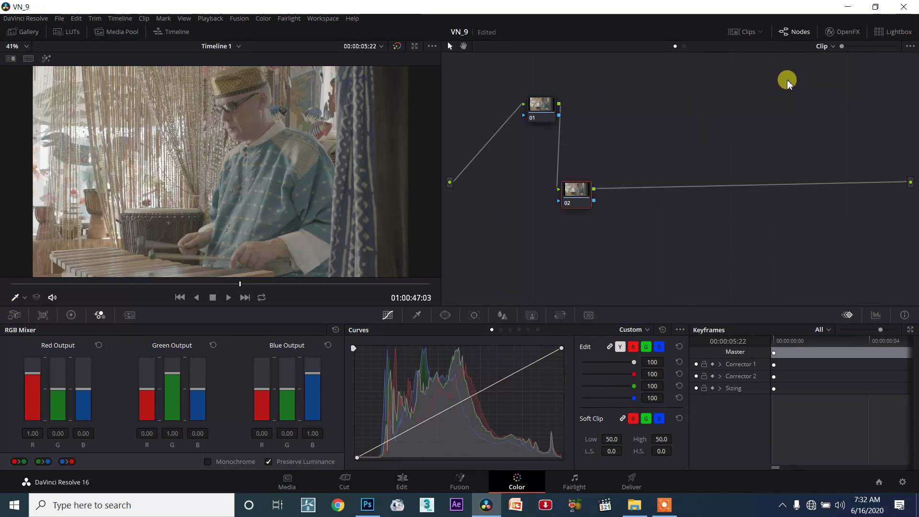
left_click_drag(576, 197, 661, 105)
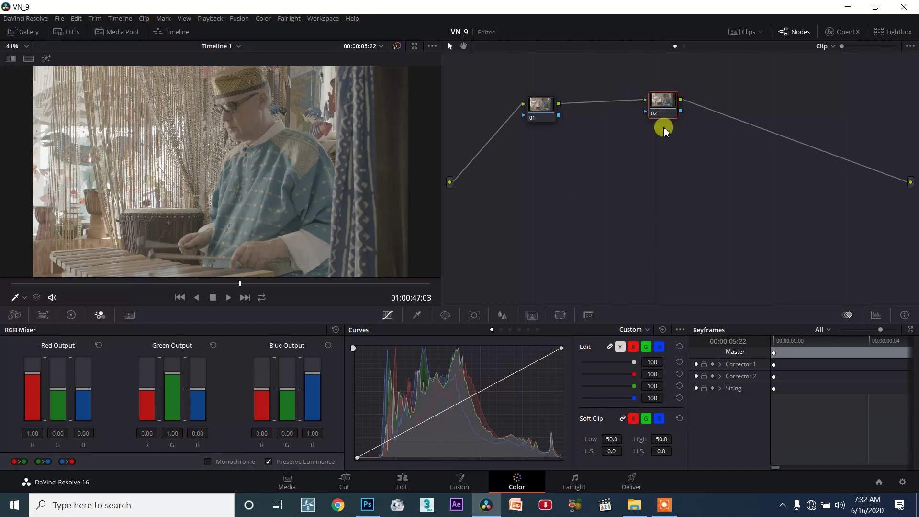
Disconnect node 02 from node 01, move node 02 farther away and reconnect the two nodes
left_click_drag(642, 134, 710, 81)
left_click_drag(674, 124, 723, 56)
left_click_drag(612, 100, 566, 103)
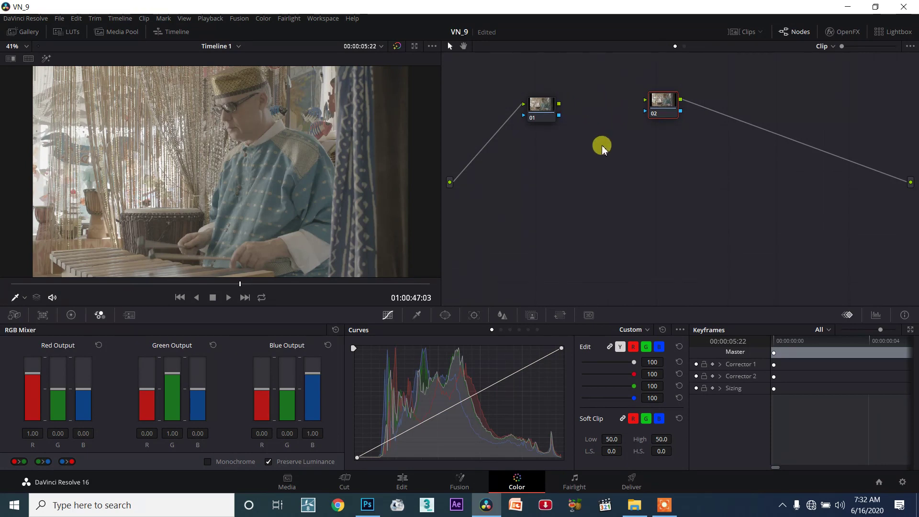
left_click_drag(656, 103, 688, 102)
mouse_move(605, 81)
left_mouse_down()
mouse_move(657, 171)
mouse_move(614, 95)
left_mouse_up()
Insert a serial node between nodes 01 and 02 and place it below them
left_click(540, 107)
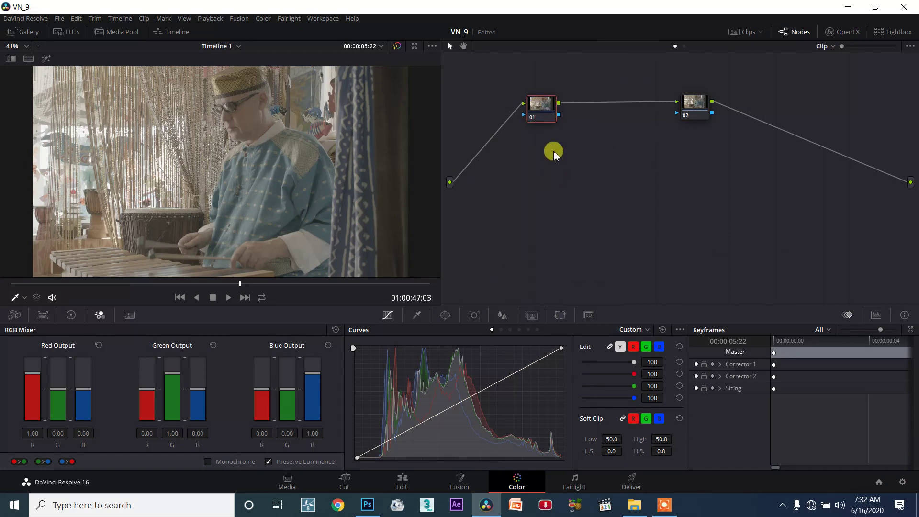
key("alt+s")
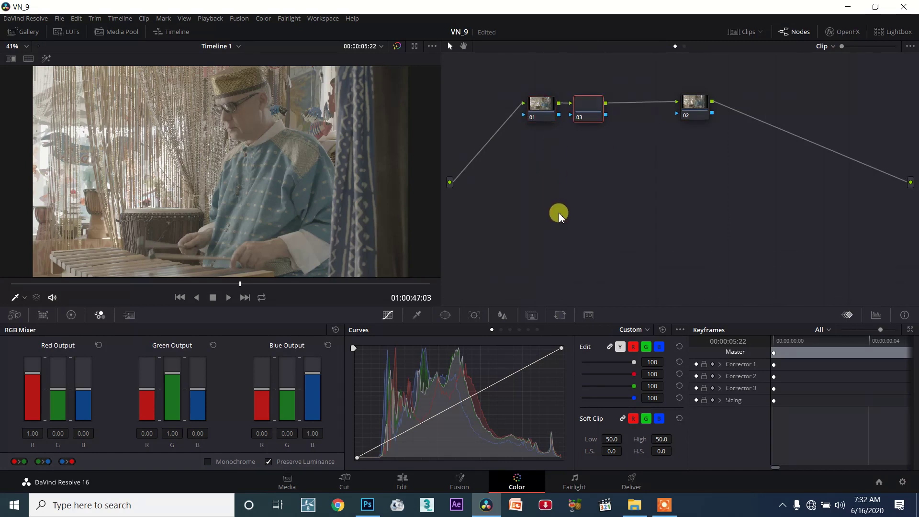
left_click_drag(693, 111, 593, 178)
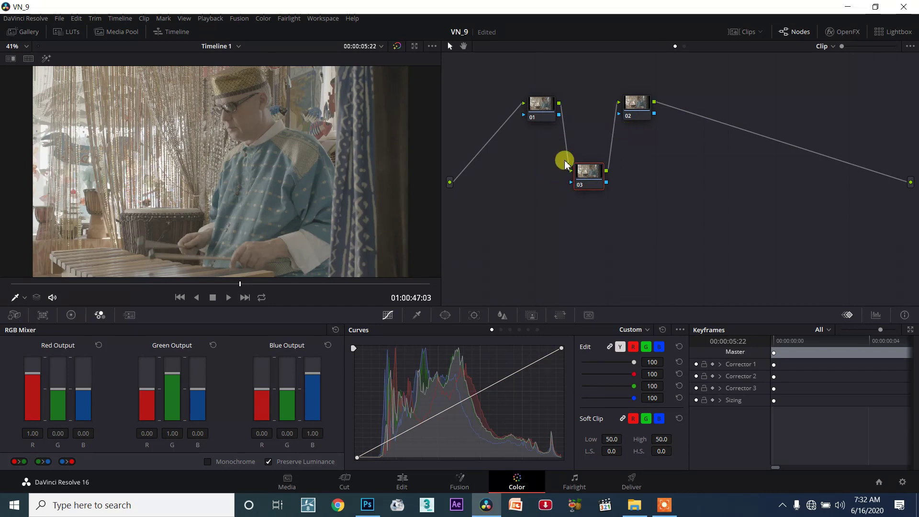
Examine the node types that can be added to the graph and to node 01, along with the node color options
right_click(531, 143)
mouse_move(550, 162)
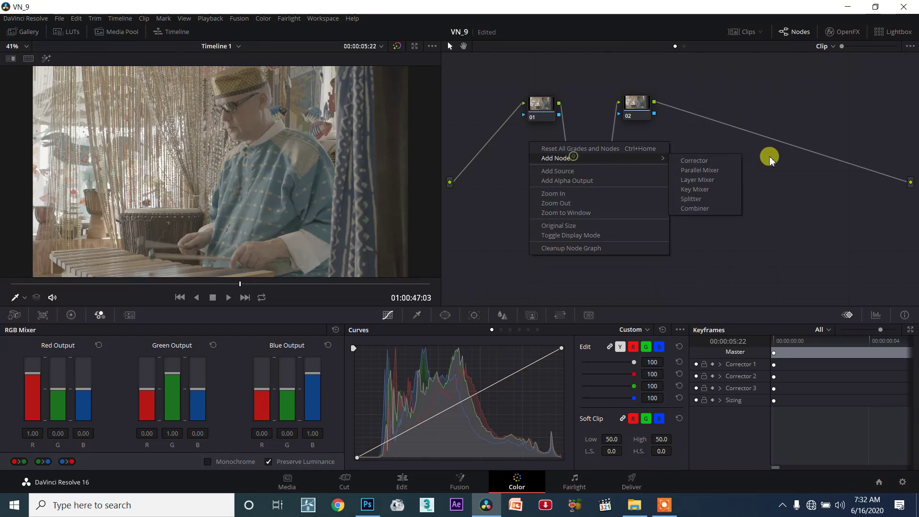
right_click(538, 106)
mouse_move(574, 139)
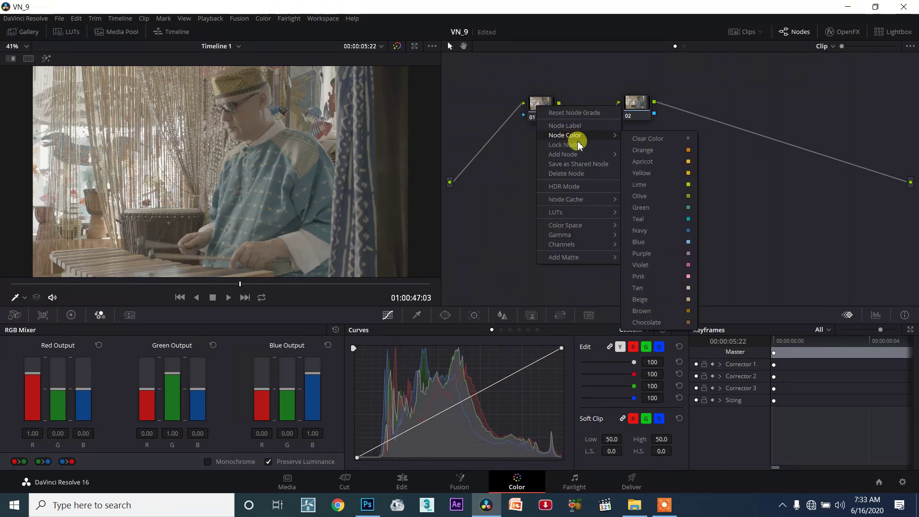
left_click(502, 91)
right_click(545, 104)
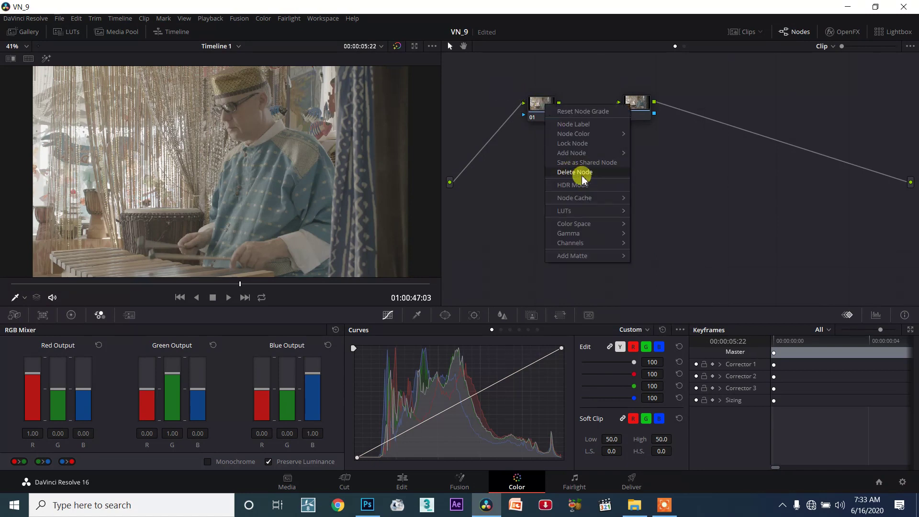
mouse_move(600, 153)
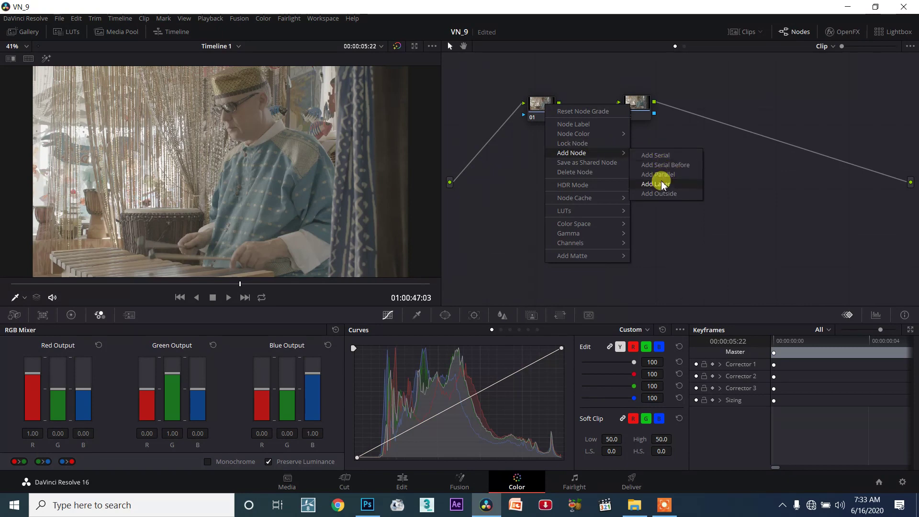
left_click(506, 186)
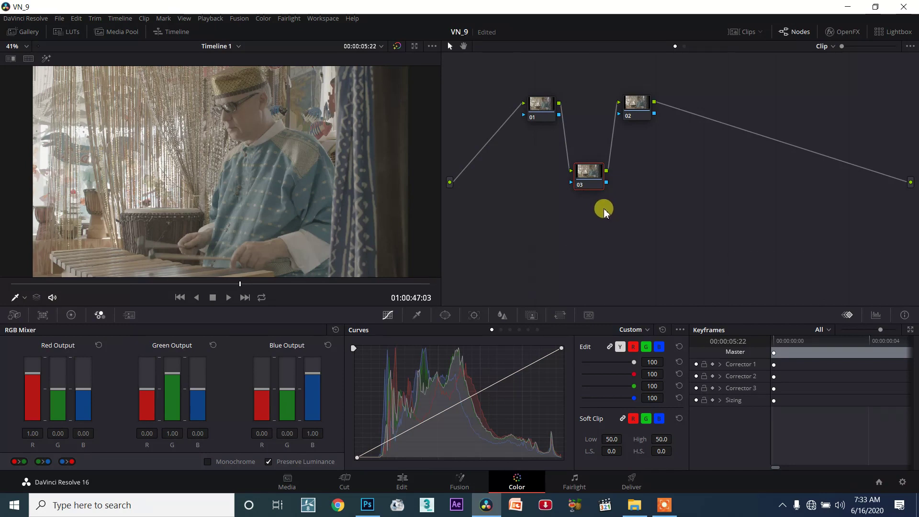
Add a serial node after node 02 and arrange the four nodes in two rows, with 02 and 04 below 01 and 03
mouse_move(589, 176)
left_mouse_down()
mouse_move(588, 147)
mouse_move(588, 169)
left_mouse_up()
left_click_drag(638, 102, 644, 96)
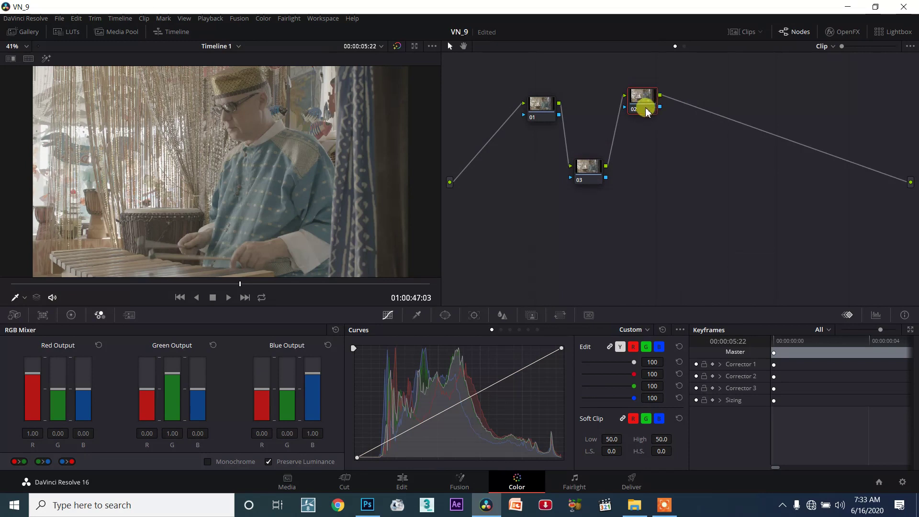
key("alt+s")
left_click_drag(680, 103, 697, 182)
left_click_drag(590, 173, 531, 197)
left_click_drag(695, 173, 574, 196)
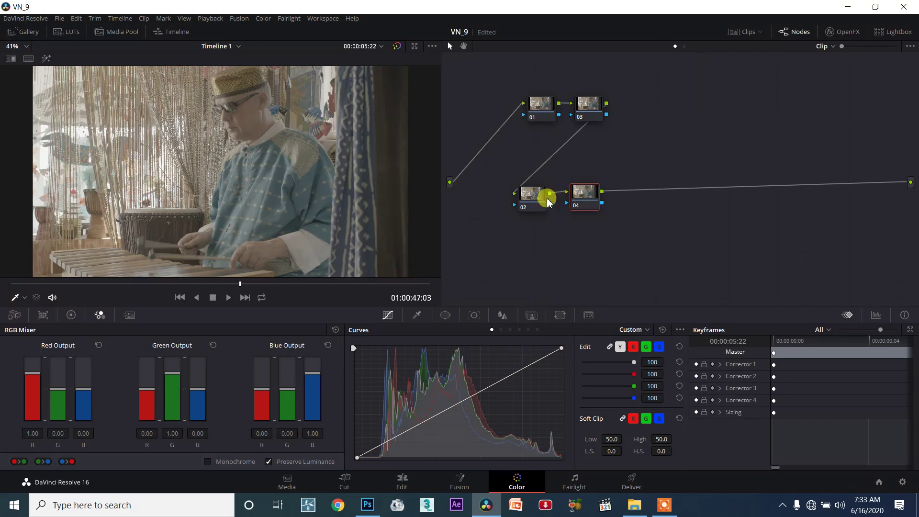
Rearrange the four nodes into a zigzag chain with nodes 03 and 04 below nodes 01 and 02
left_click_drag(586, 193, 796, 148)
left_click_drag(524, 196, 660, 165)
left_click_drag(589, 103, 597, 165)
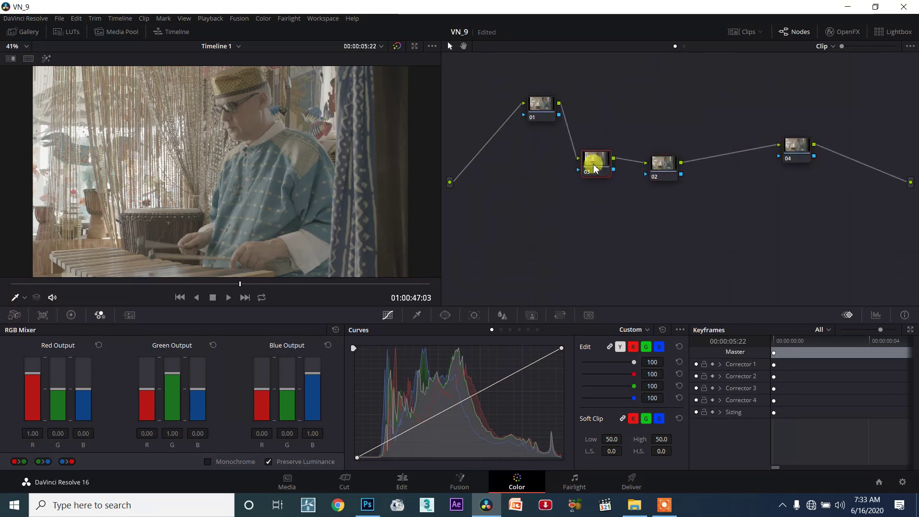
left_click_drag(664, 166, 659, 108)
left_click_drag(790, 150, 703, 178)
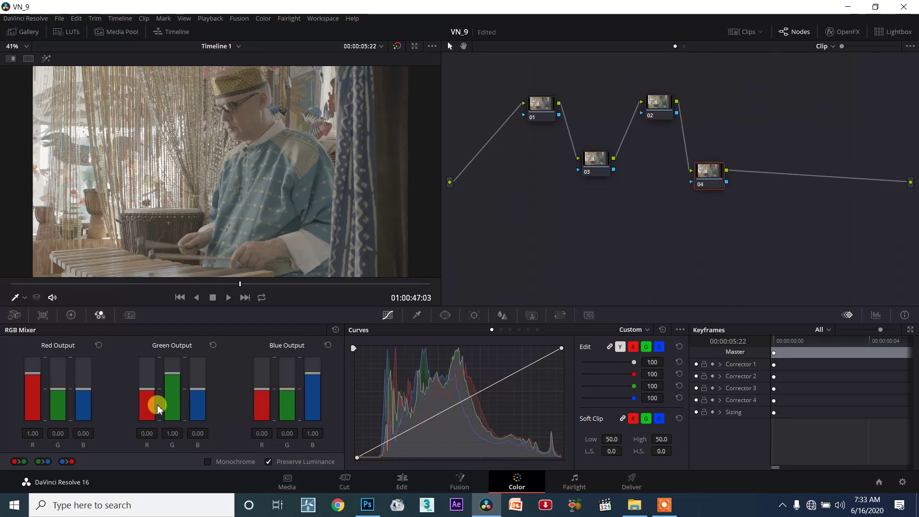
Show the color wheels and shift all four nodes lower in the graph, keeping their zigzag layout
left_click(71, 315)
left_click_drag(596, 165, 581, 214)
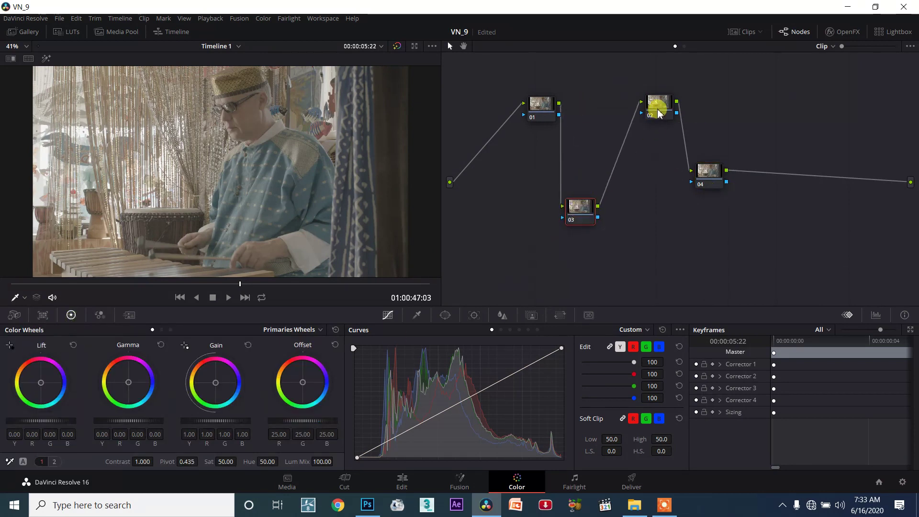
left_click_drag(660, 109, 646, 139)
left_click_drag(713, 175, 692, 206)
left_click_drag(545, 108, 519, 149)
Raise the overall Gamma of node 03 to 0.13
left_click(589, 205)
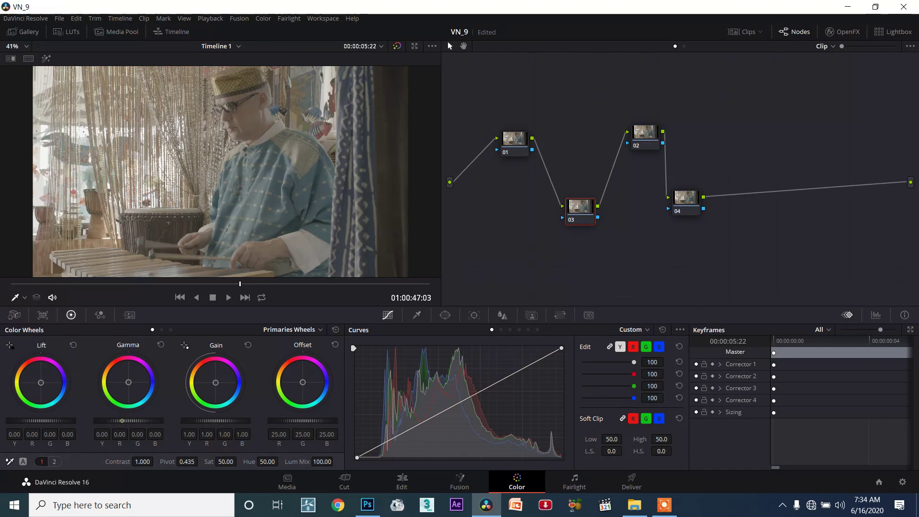
left_click_drag(129, 420, 132, 420)
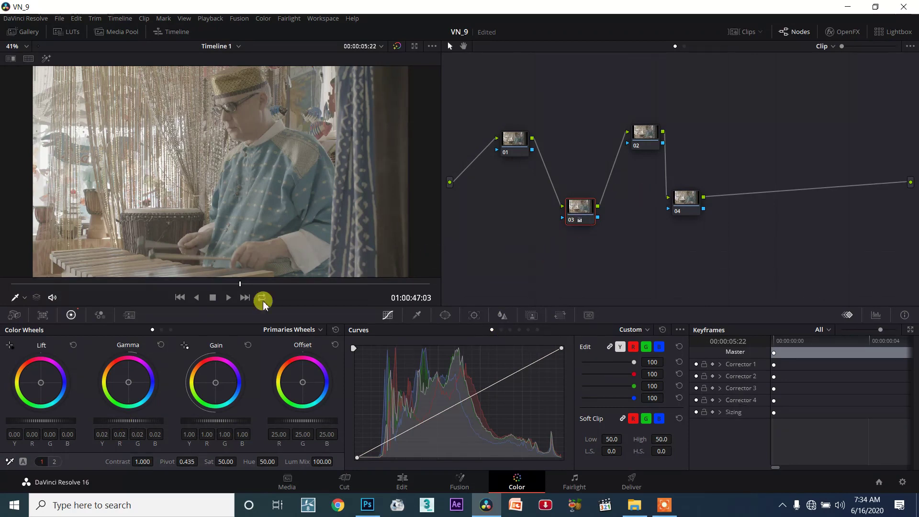
left_click_drag(129, 422, 136, 425)
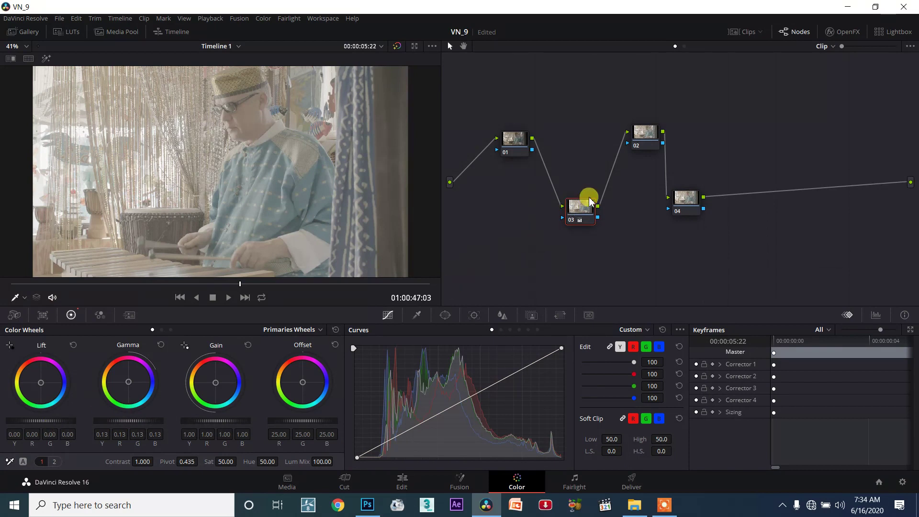
Try lowering node 02's overall Gain to 0.75 and 0.44 and changing its Offset, resetting Gain after each trial
left_click(647, 138)
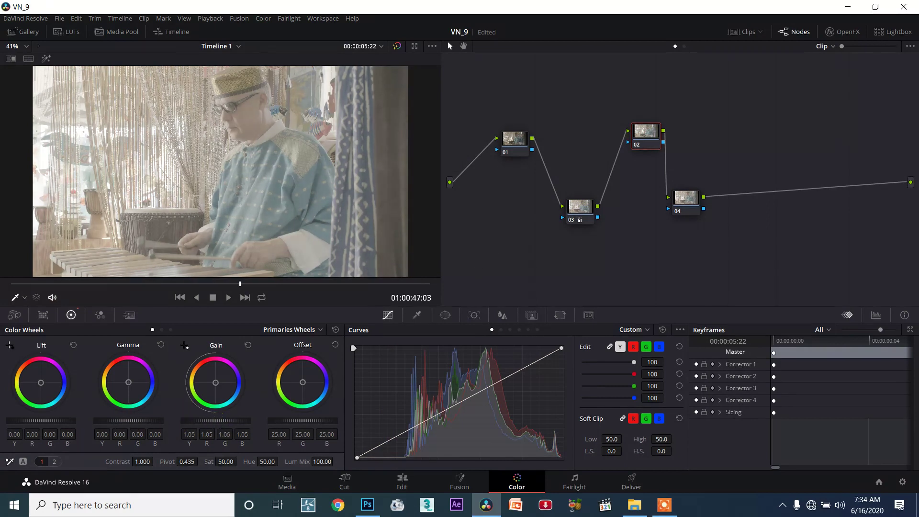
left_click_drag(217, 421, 198, 421)
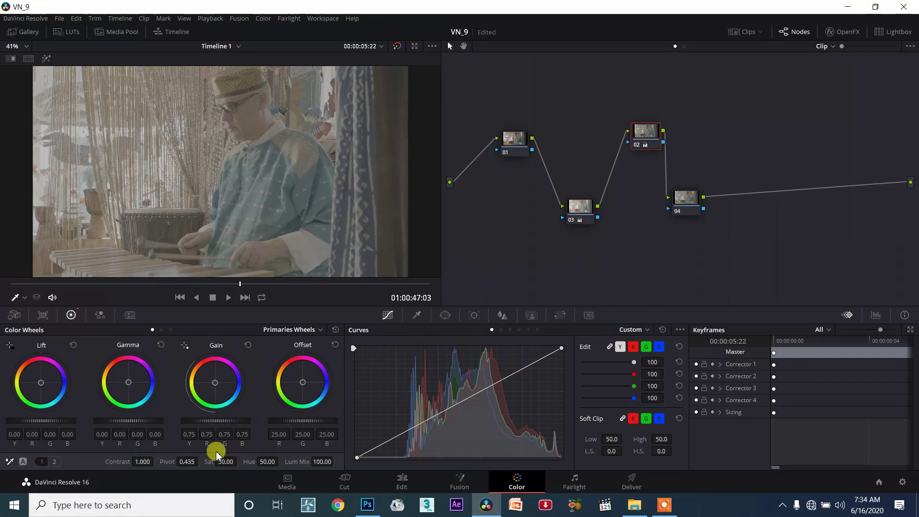
left_click(248, 345)
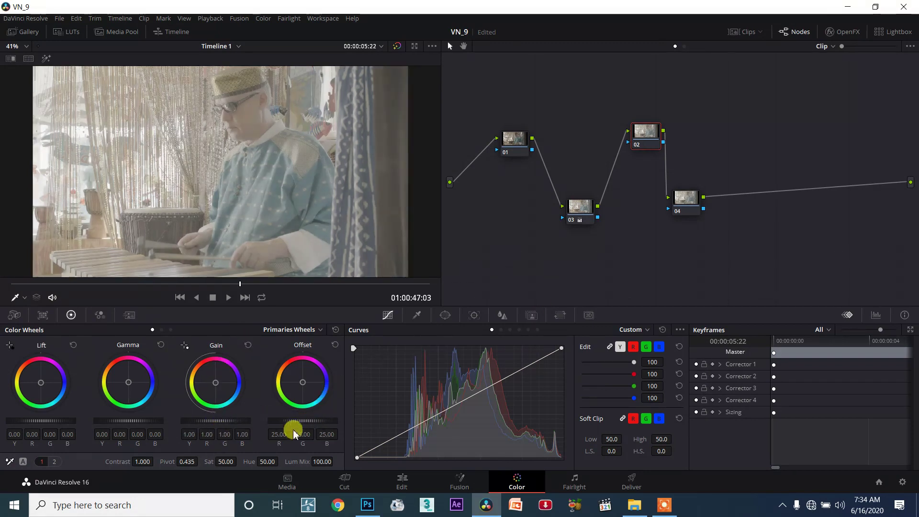
left_click_drag(296, 425, 284, 424)
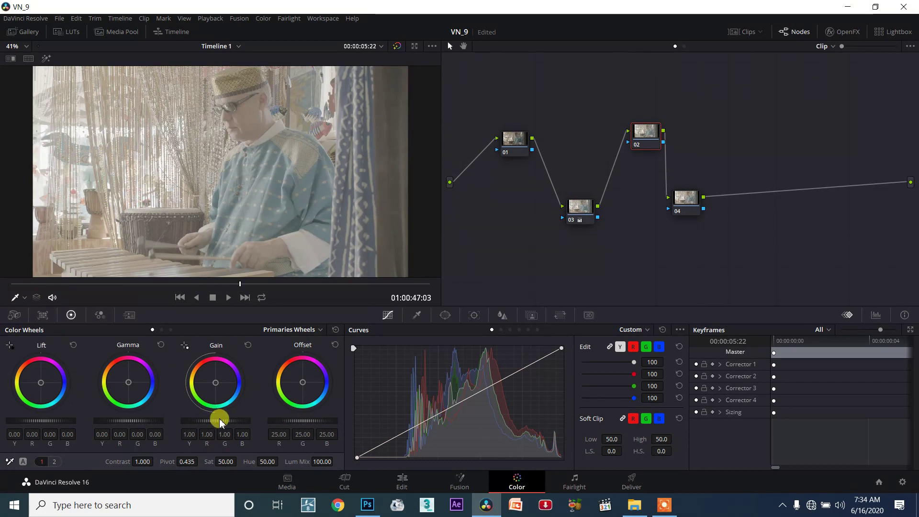
left_click_drag(223, 420, 189, 420)
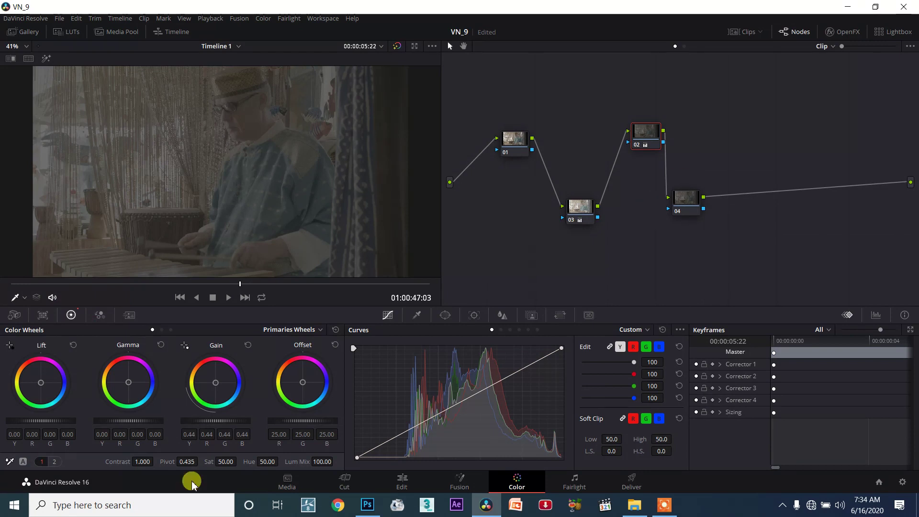
left_click(248, 345)
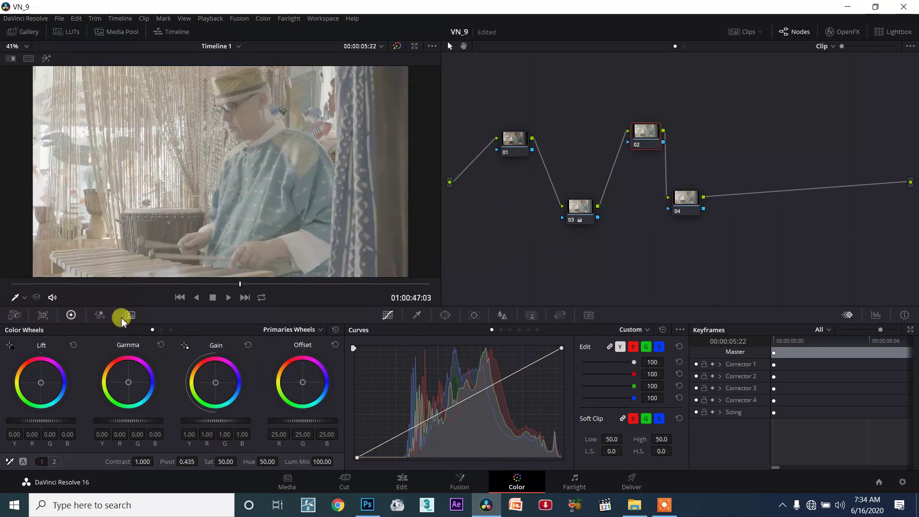
Raise the blue channel of node 02's Green Output to 0.82 in the RGB Mixer
left_click(100, 315)
left_click_drag(200, 390, 201, 378)
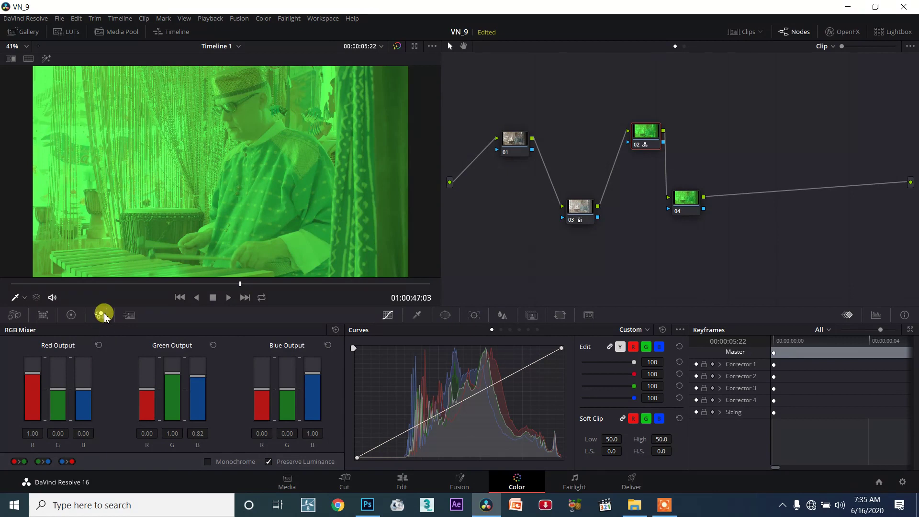
Return to the color wheels, select node 03 and shift it slightly toward node 04
left_click(72, 314)
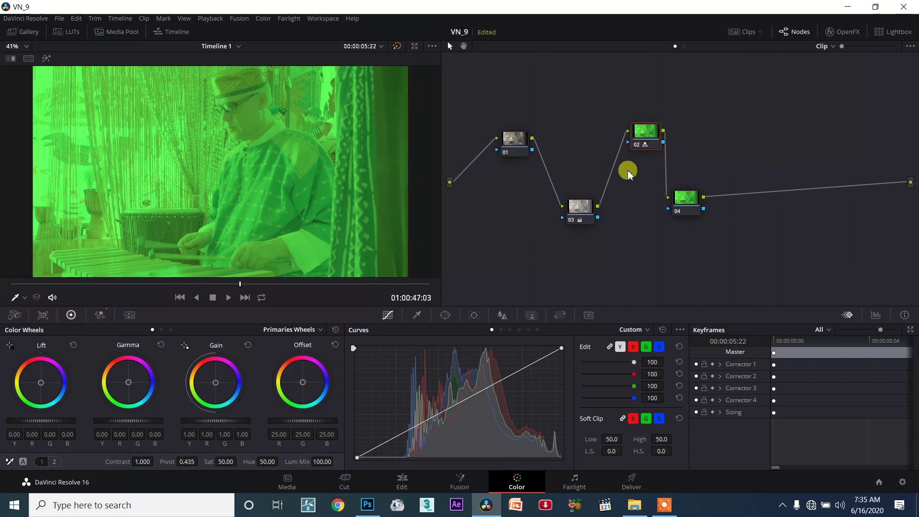
left_click(587, 212)
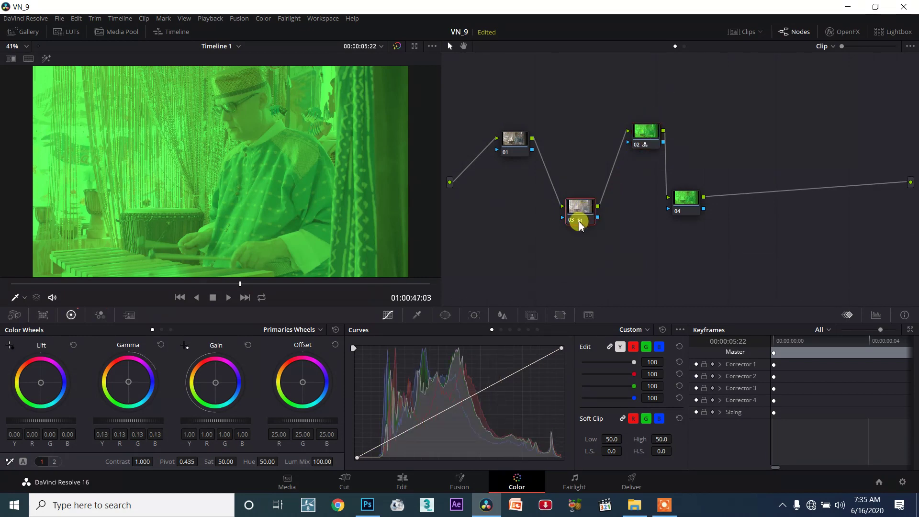
left_click_drag(589, 206, 592, 210)
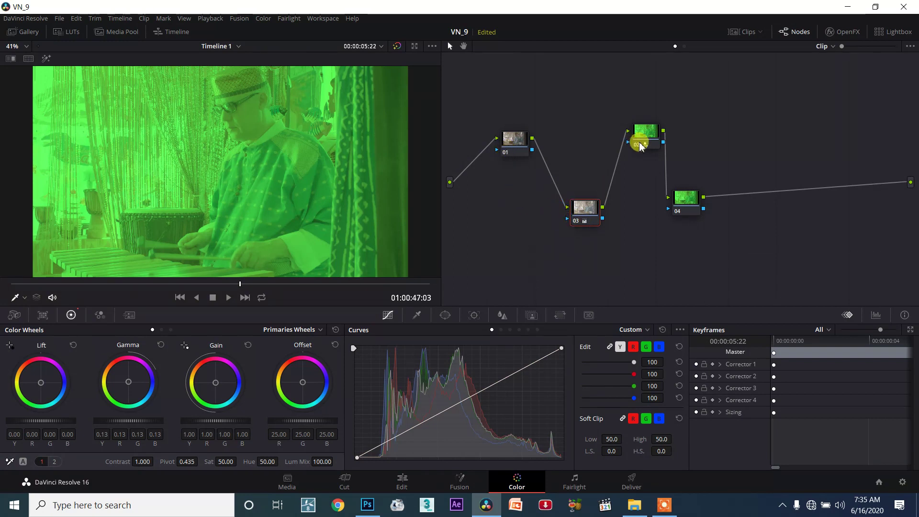
Turn node 03 off and on twice to compare its effect on the picture, and shift the node slightly upward
left_click(577, 221)
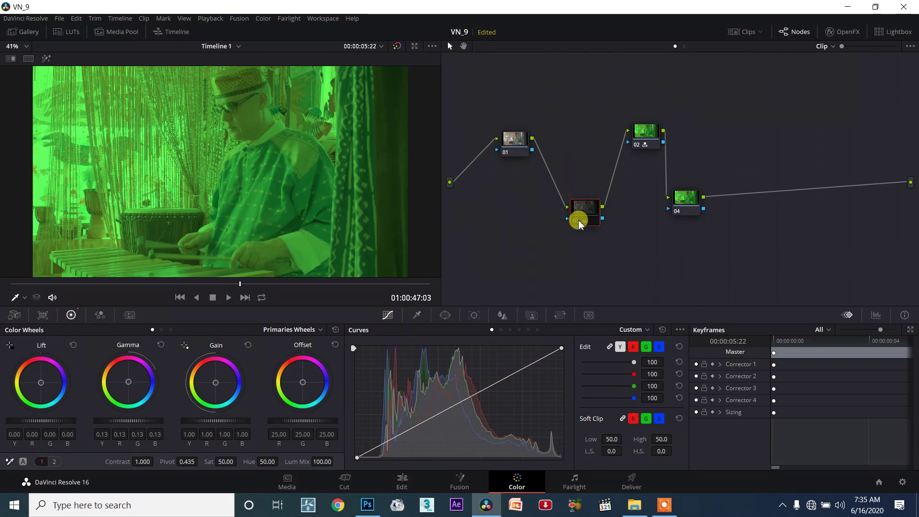
left_click(577, 221)
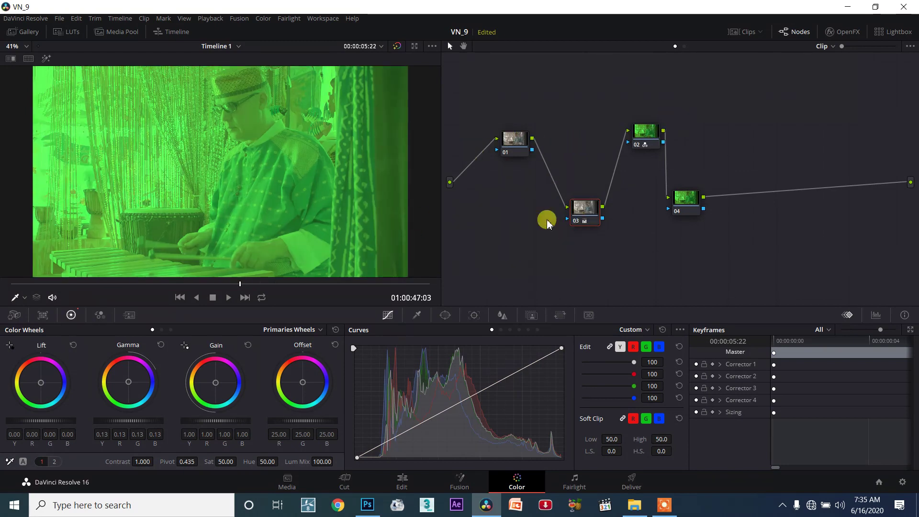
left_click(579, 221)
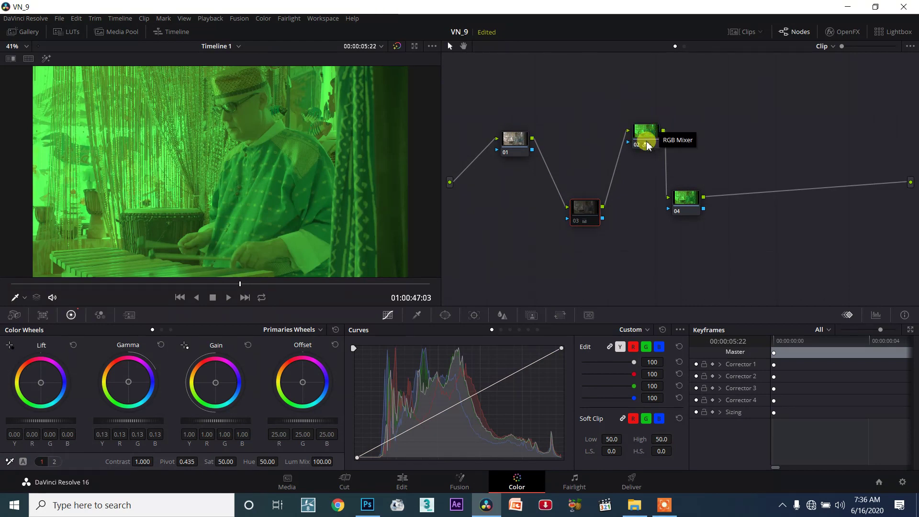
left_click(576, 223)
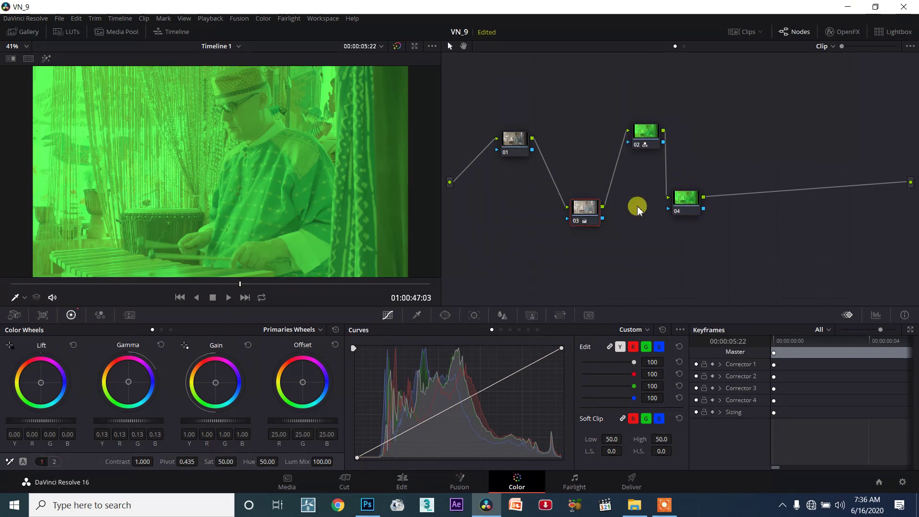
mouse_move(585, 223)
left_mouse_down()
mouse_move(582, 210)
mouse_move(585, 221)
mouse_move(594, 206)
mouse_move(580, 215)
left_mouse_up()
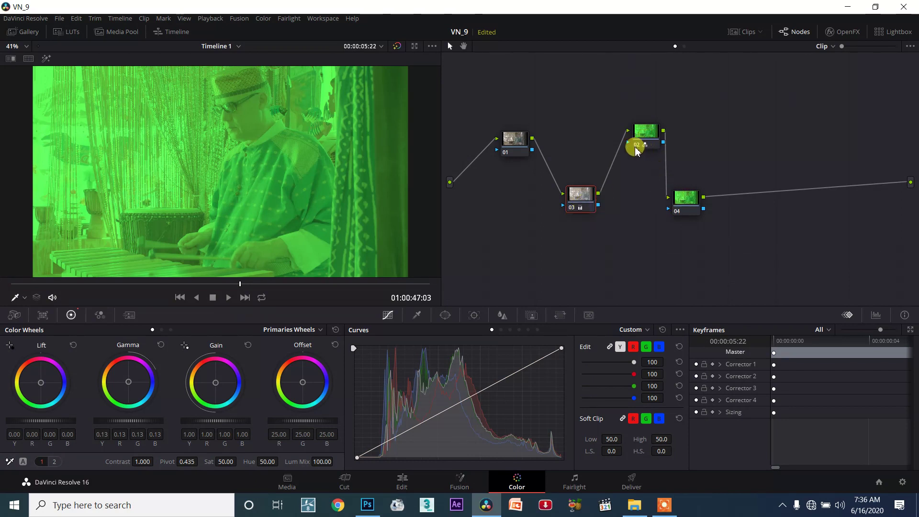
Check node 03's RGB Mixer, return to the color wheels and raise node 04's overall Offset to 30.60
left_click(100, 315)
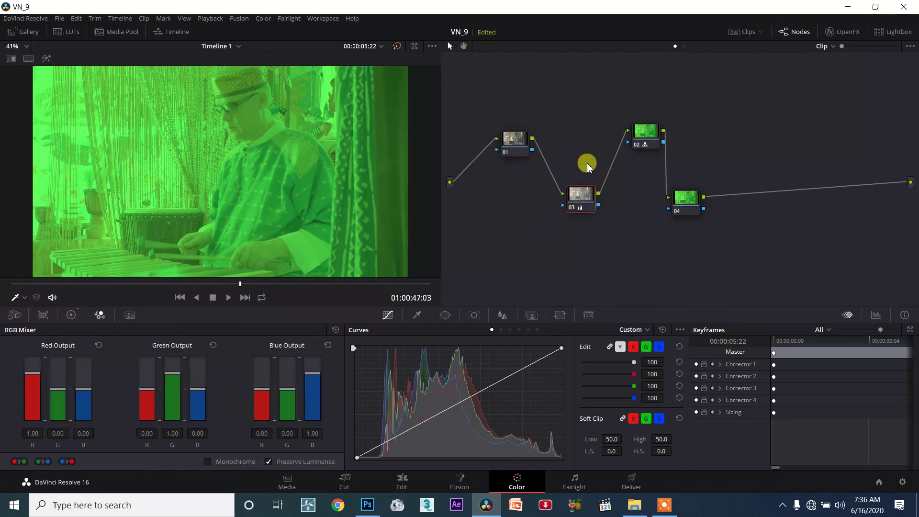
left_click(67, 318)
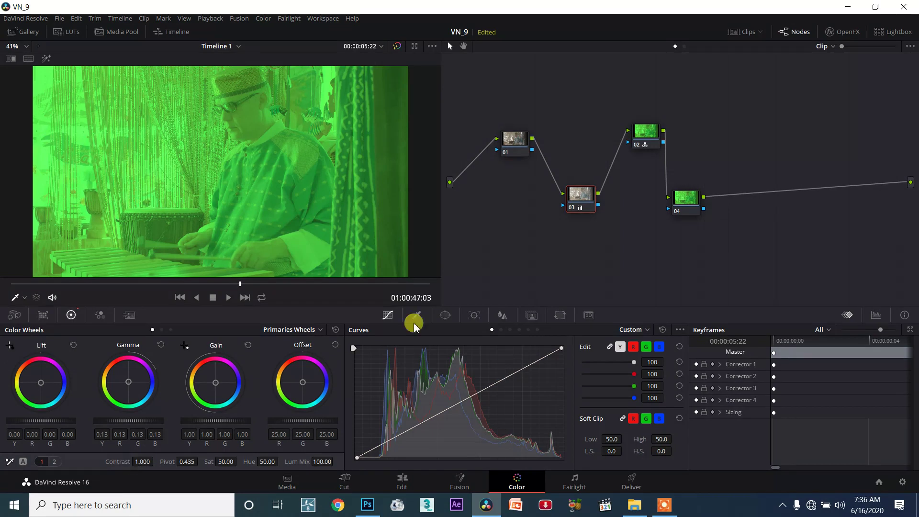
left_click(673, 209)
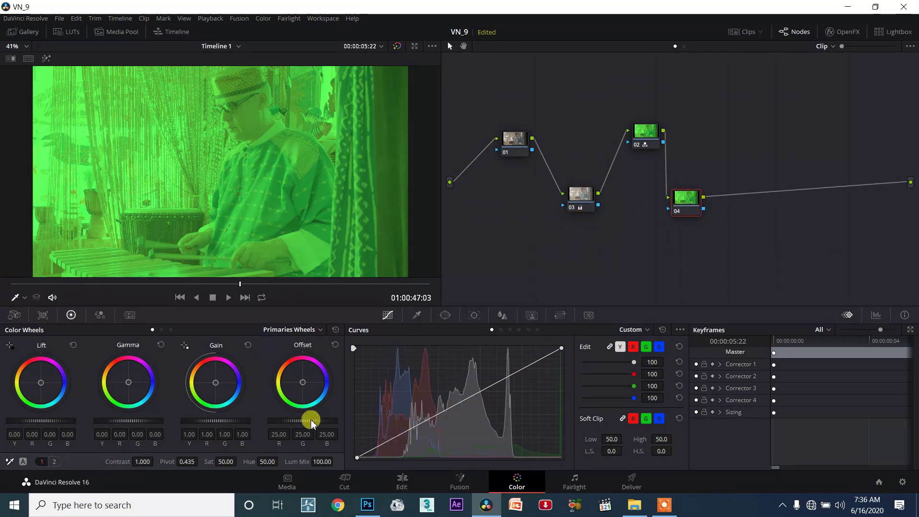
left_click_drag(301, 421, 316, 420)
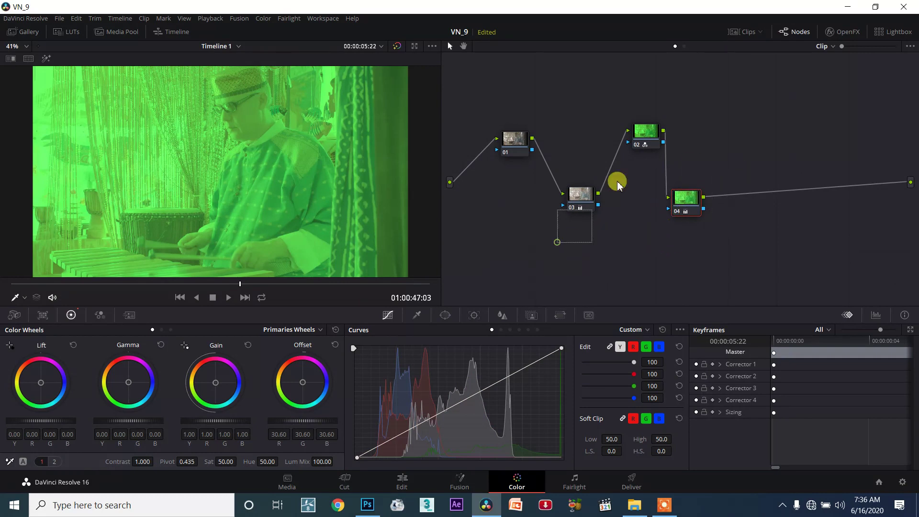
left_click_drag(469, 245, 776, 101)
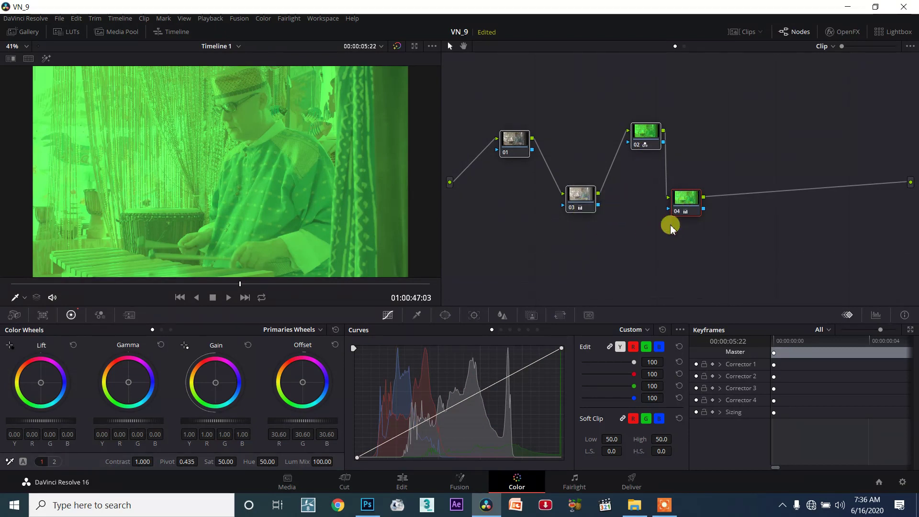
left_click_drag(476, 89, 871, 268)
left_click_drag(485, 101, 693, 260)
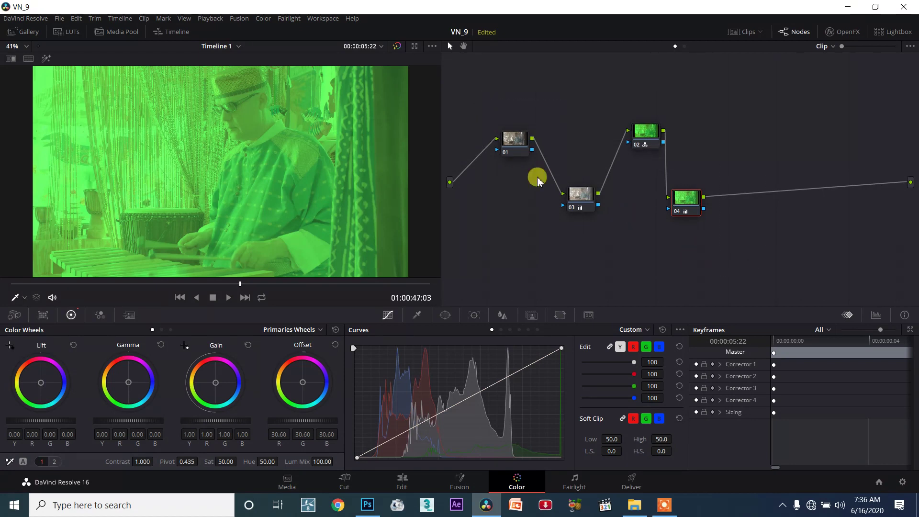
Label node 03 as "contrast"
left_click(581, 194)
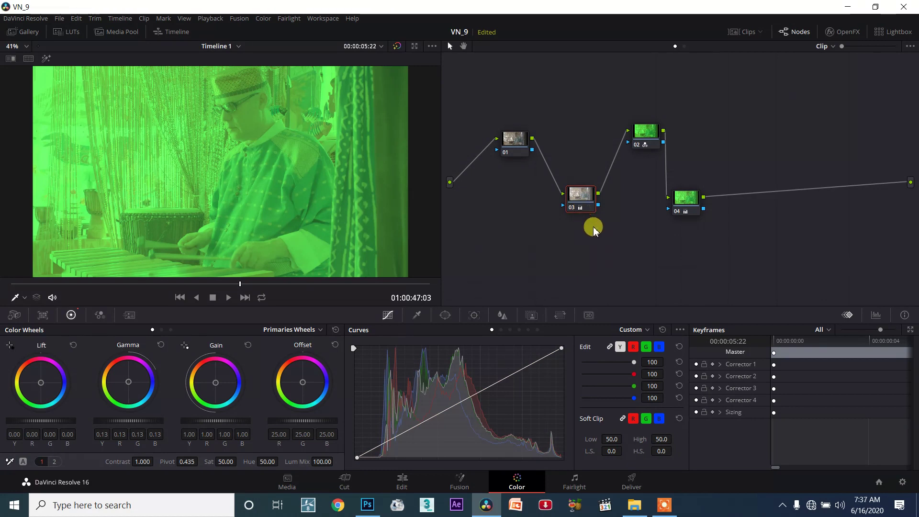
right_click(583, 204)
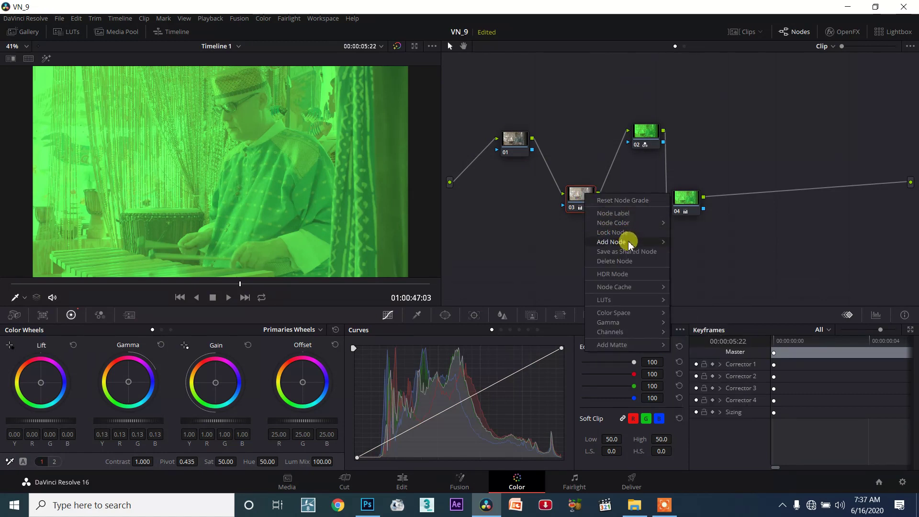
left_click(639, 213)
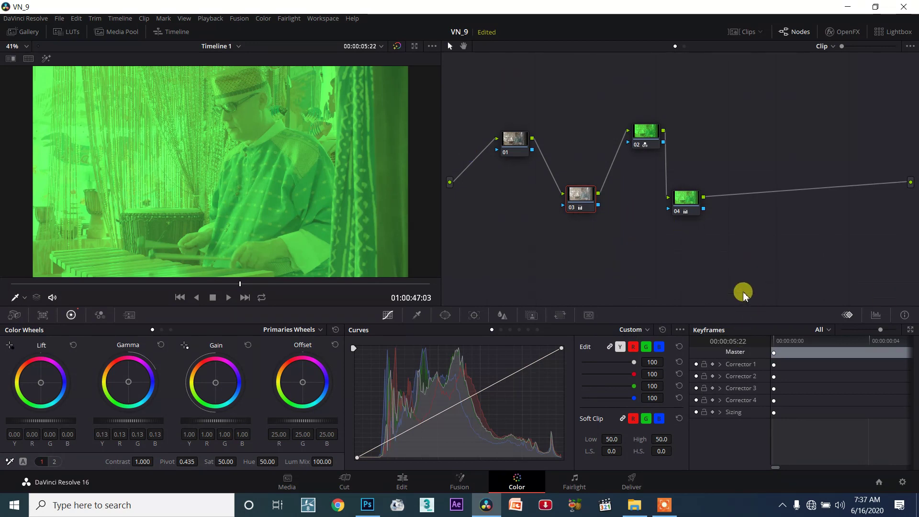
type("p")
Label node 02 as "RGB" in capital letters
left_click(646, 136)
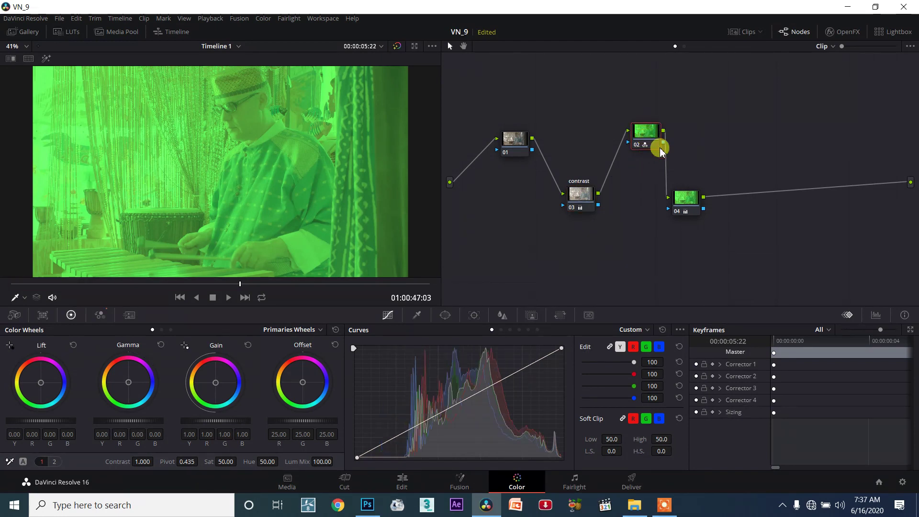
right_click(651, 133)
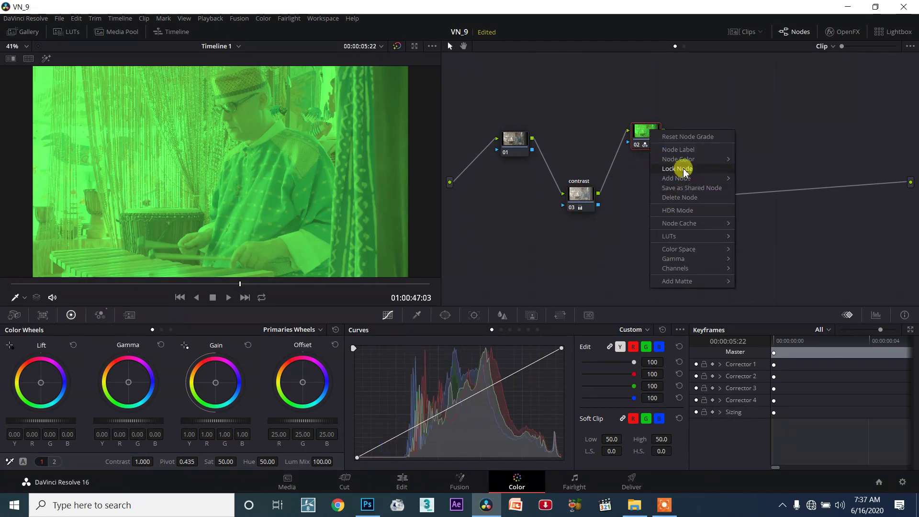
left_click(682, 151)
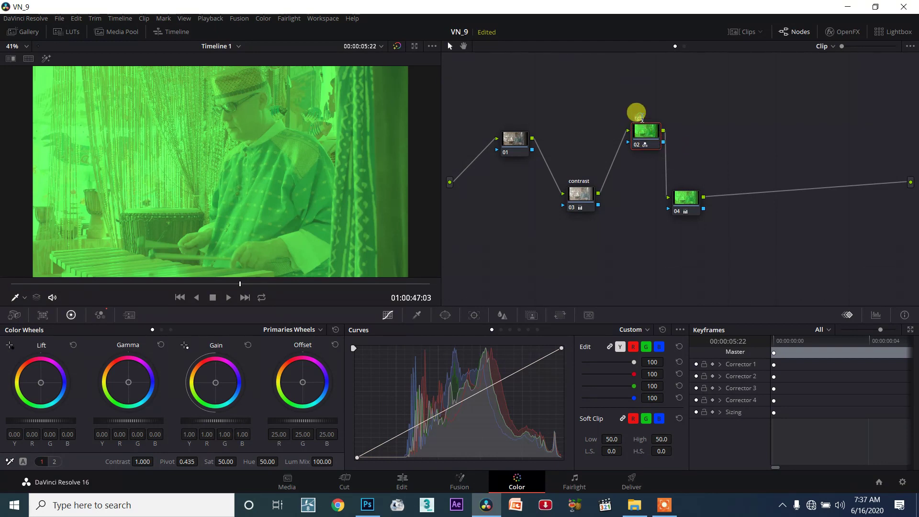
left_click_drag(645, 121, 624, 126)
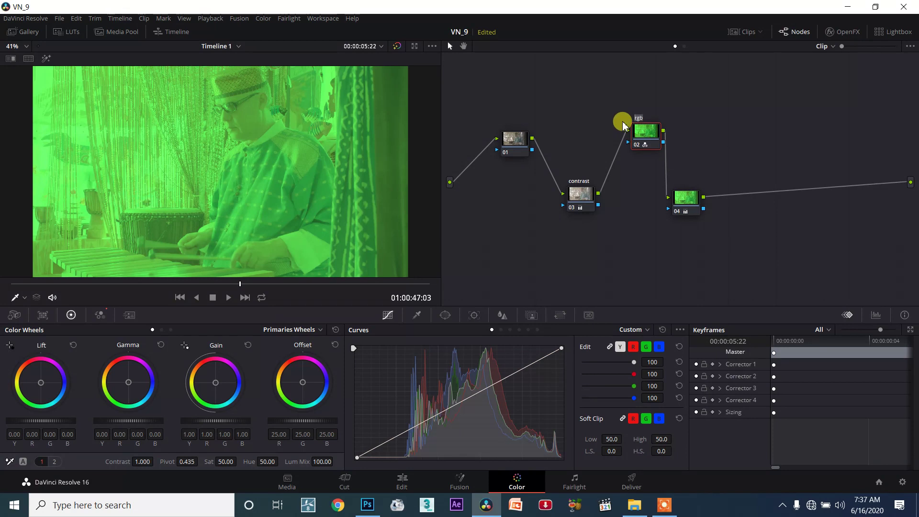
type("RGB")
key("Return")
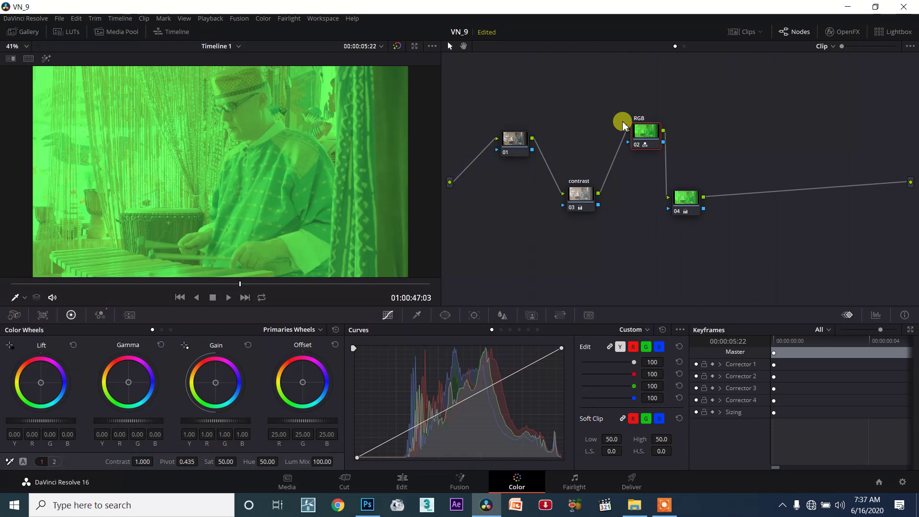
Label node 04 as "Offset"
left_click(684, 199)
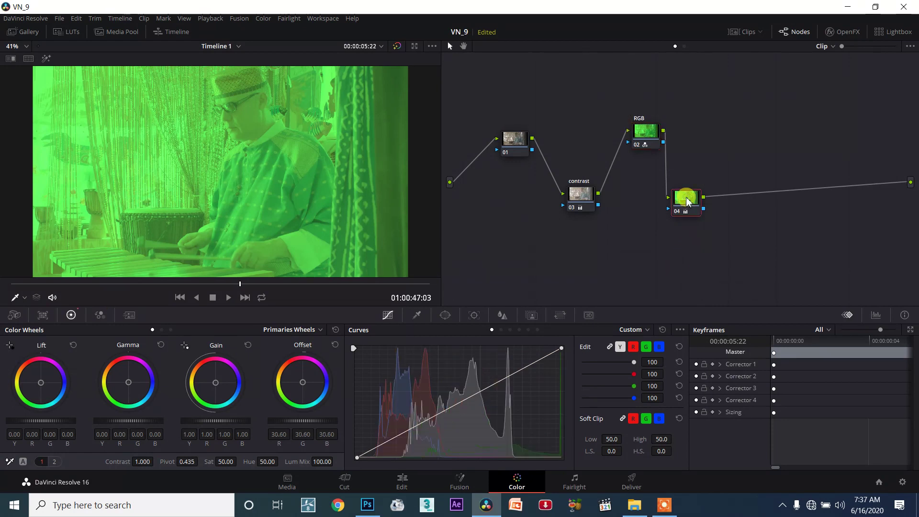
right_click(680, 197)
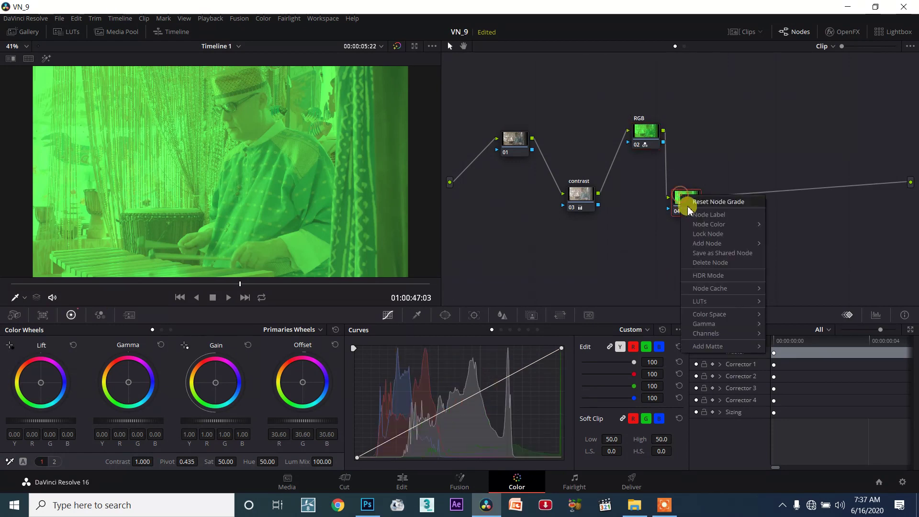
left_click(718, 216)
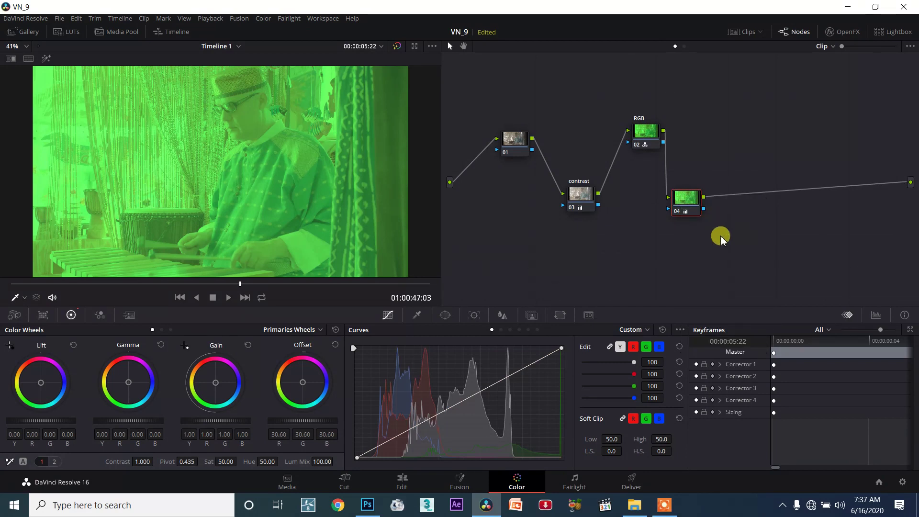
key("BackSpace")
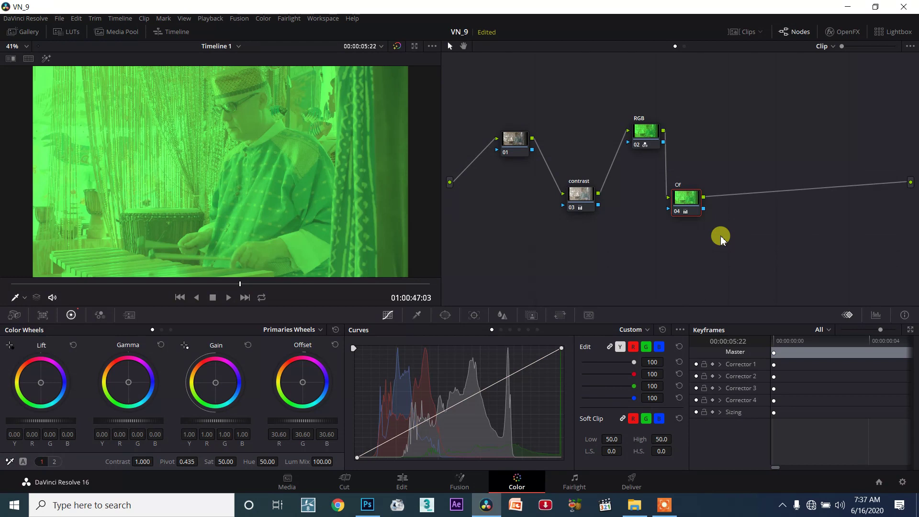
type("fset")
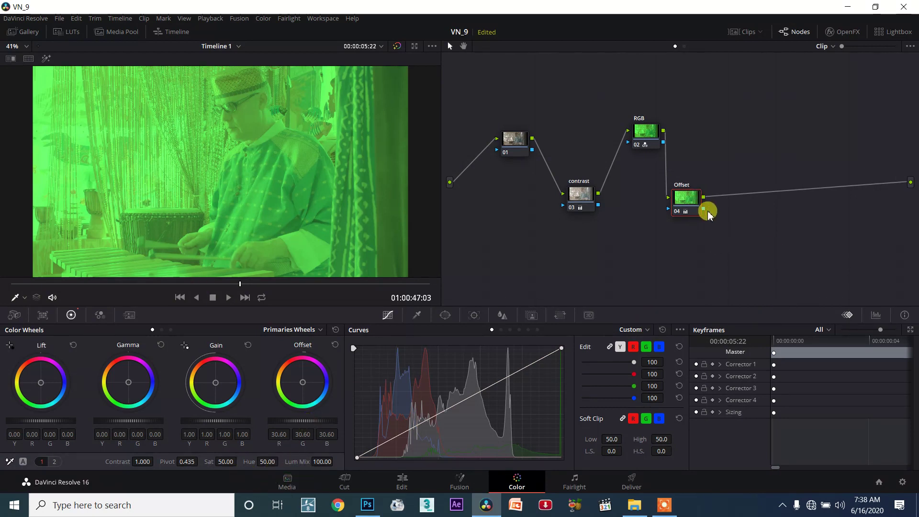
Scatter the labelled nodes out of order, with RGB above node 01, Offset below it and contrast beside RGB
left_click_drag(689, 199, 553, 132)
left_click_drag(578, 200, 601, 92)
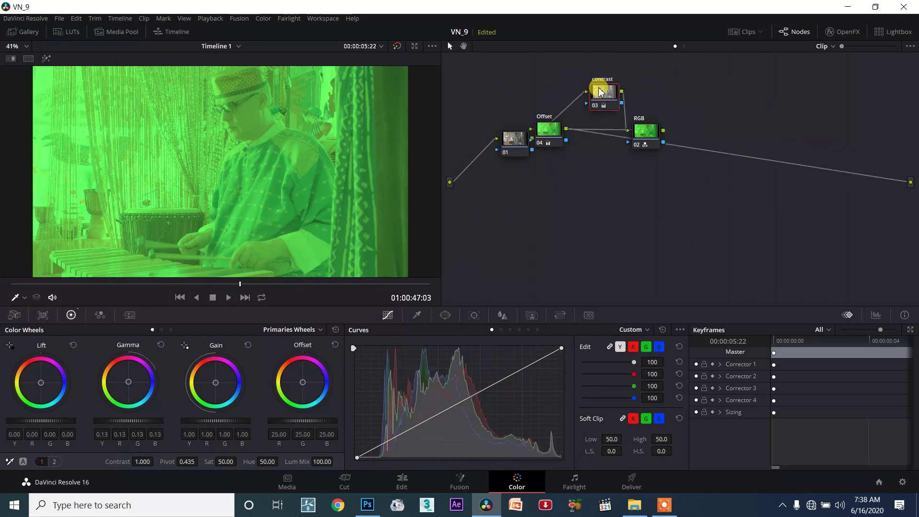
left_click_drag(550, 136, 550, 204)
left_click_drag(640, 146, 517, 101)
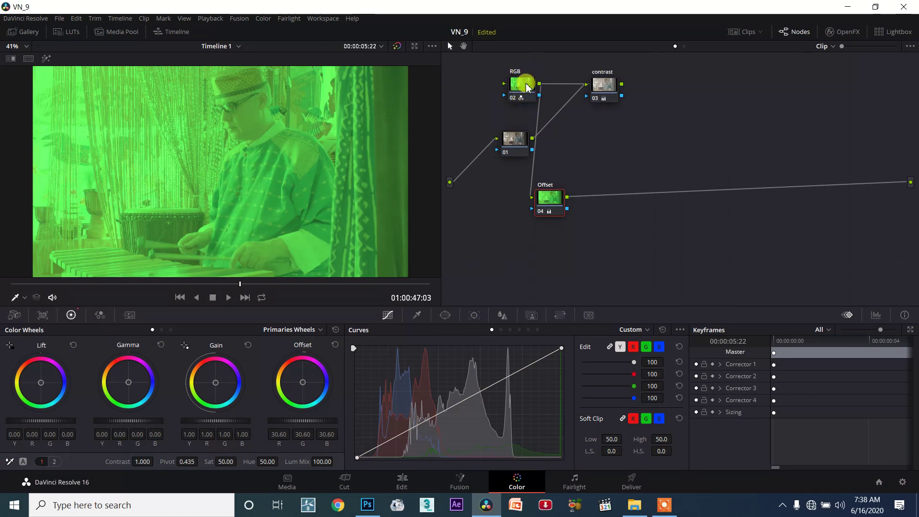
Lower the blue channel of the RGB node's Green Output to 0.08 in the RGB Mixer
left_click(525, 85)
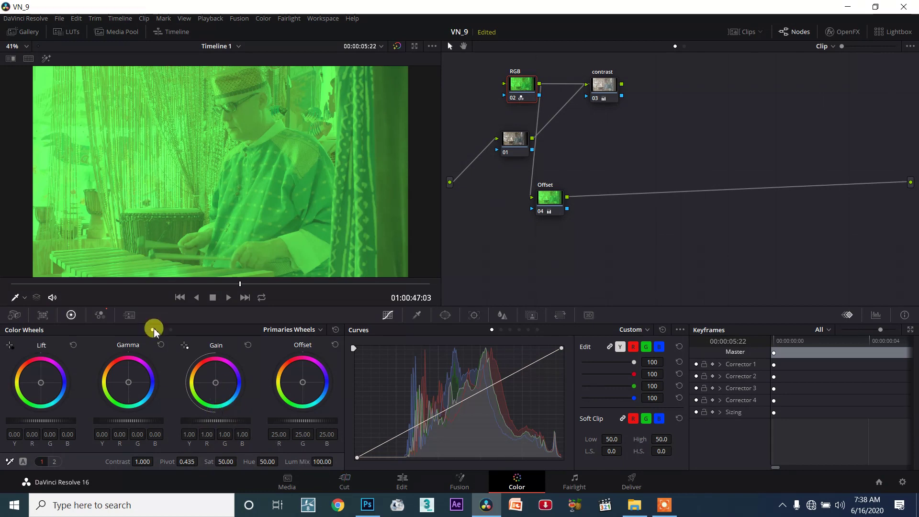
left_click(101, 316)
left_click_drag(202, 380, 198, 389)
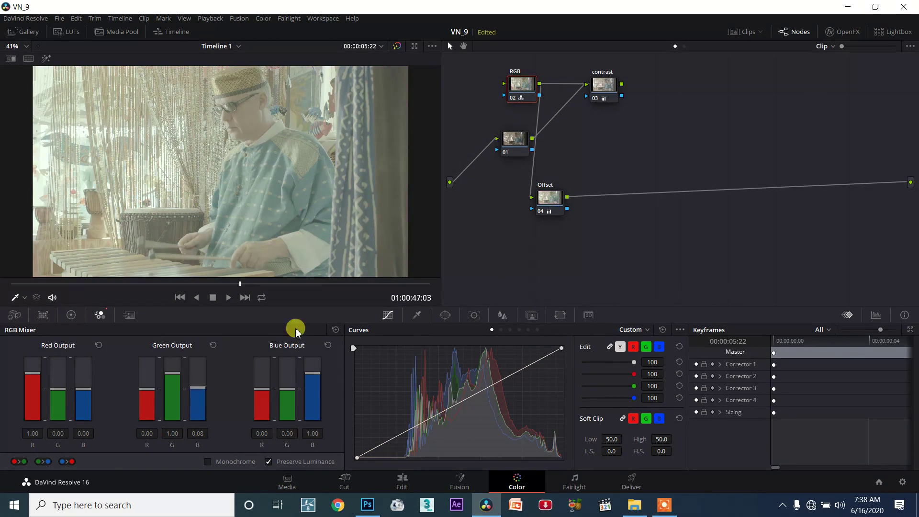
Raise the Offset node's overall Offset to 32.70 and the contrast node's overall Gamma to 0.16
left_click(550, 198)
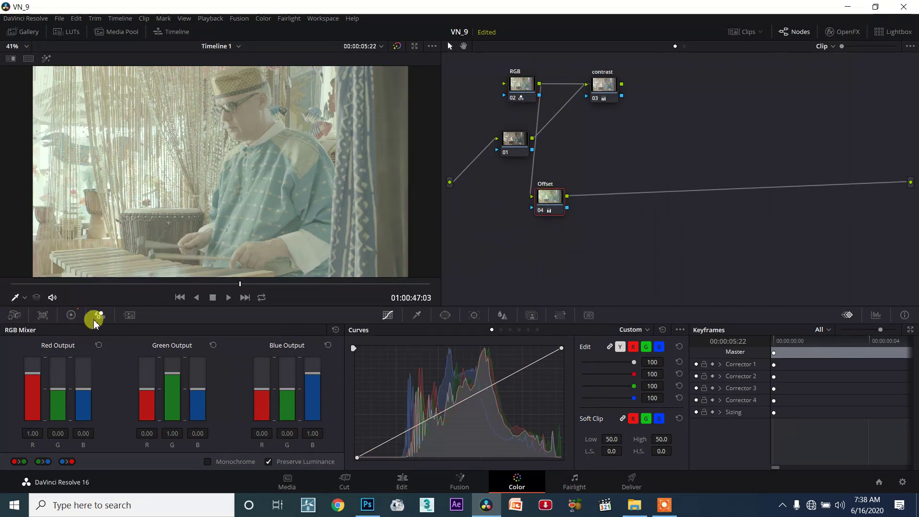
left_click(72, 315)
left_click_drag(305, 423, 314, 423)
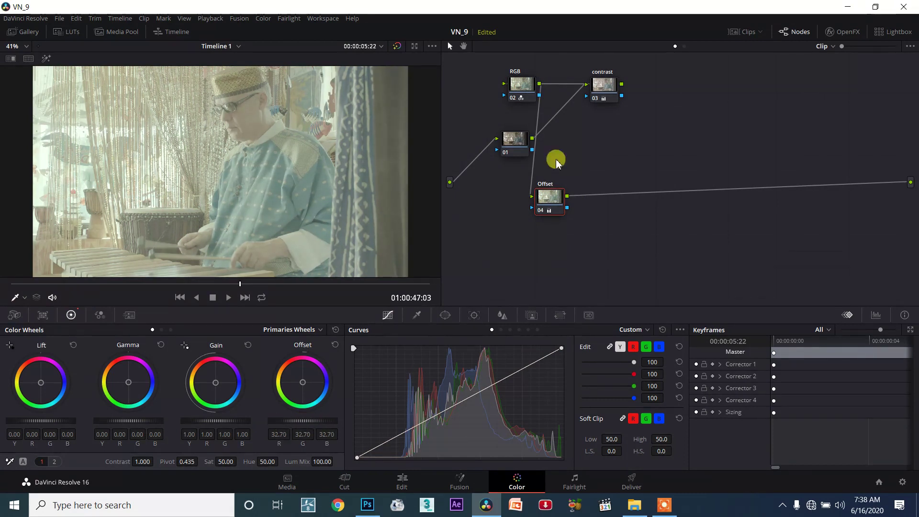
left_click(604, 85)
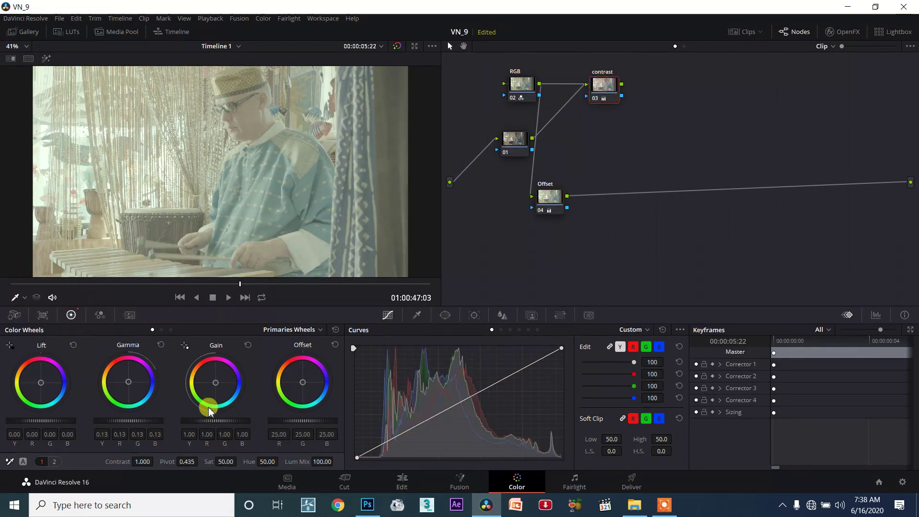
left_click_drag(131, 421, 139, 422)
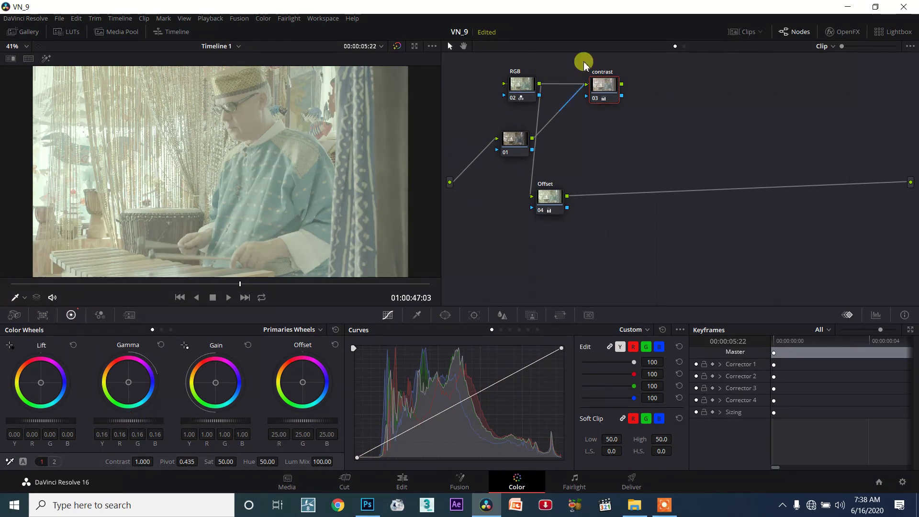
Rearrange the nodes in a zigzag that follows their connection order: 01, contrast, RGB, Offset
left_click_drag(515, 73, 676, 138)
left_click_drag(613, 92, 578, 133)
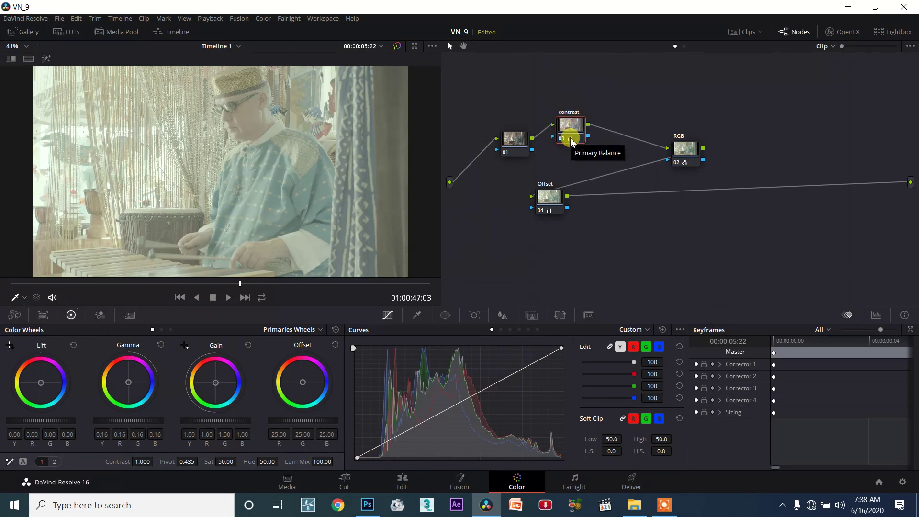
left_click_drag(561, 187, 775, 141)
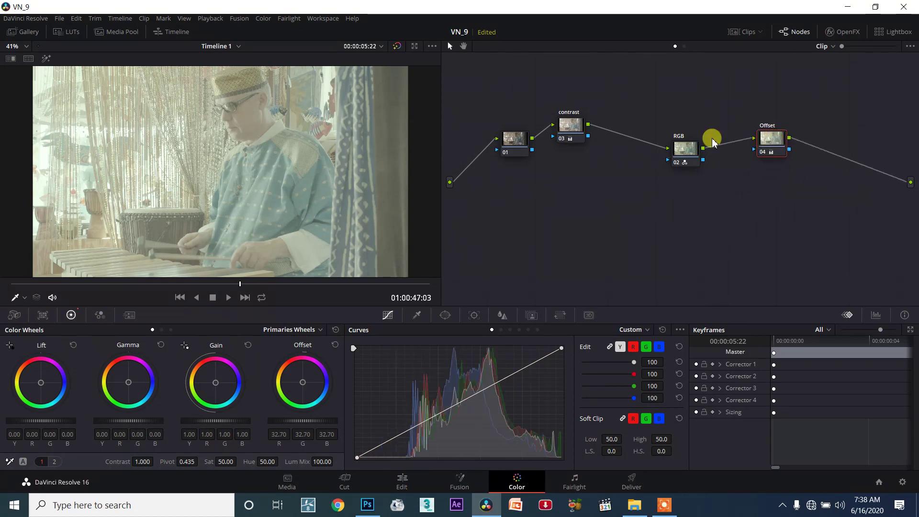
left_click_drag(573, 132, 568, 220)
left_click_drag(688, 149, 621, 133)
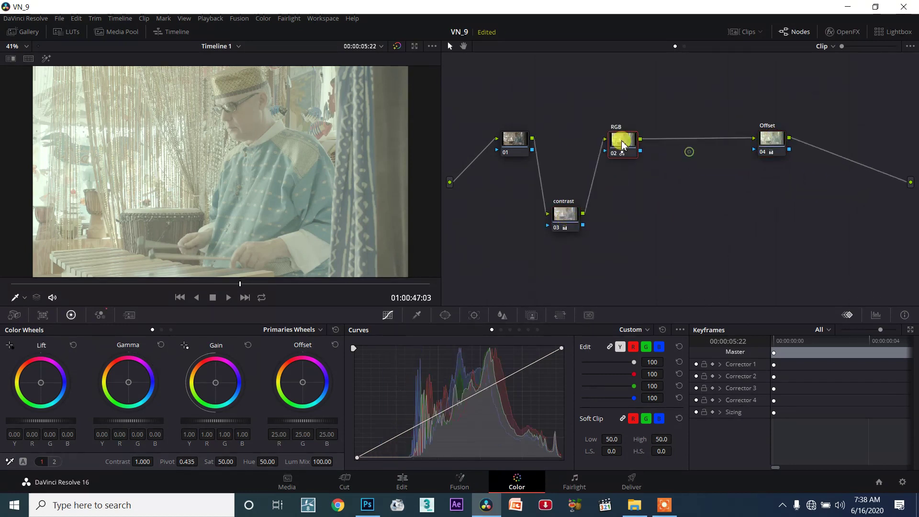
left_click_drag(769, 136, 669, 201)
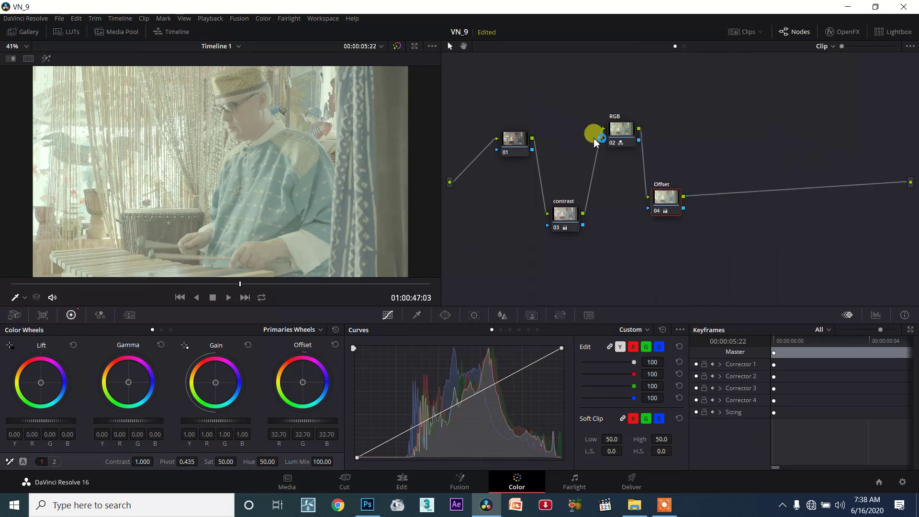
left_click_drag(625, 133, 613, 132)
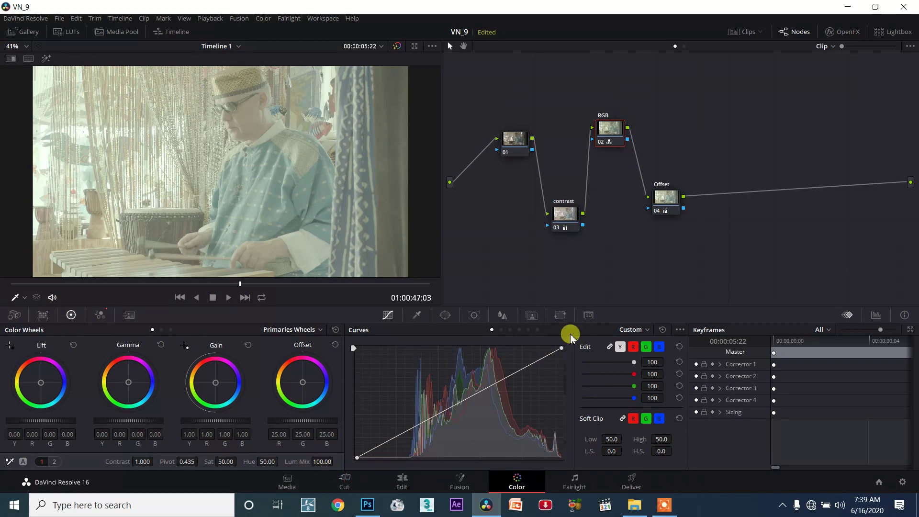
Spread the four nodes along a rising diagonal from 01 through contrast and RGB to Offset
mouse_move(474, 86)
left_mouse_down()
mouse_move(614, 222)
mouse_move(714, 266)
mouse_move(582, 185)
mouse_move(511, 88)
mouse_move(481, 72)
left_mouse_up()
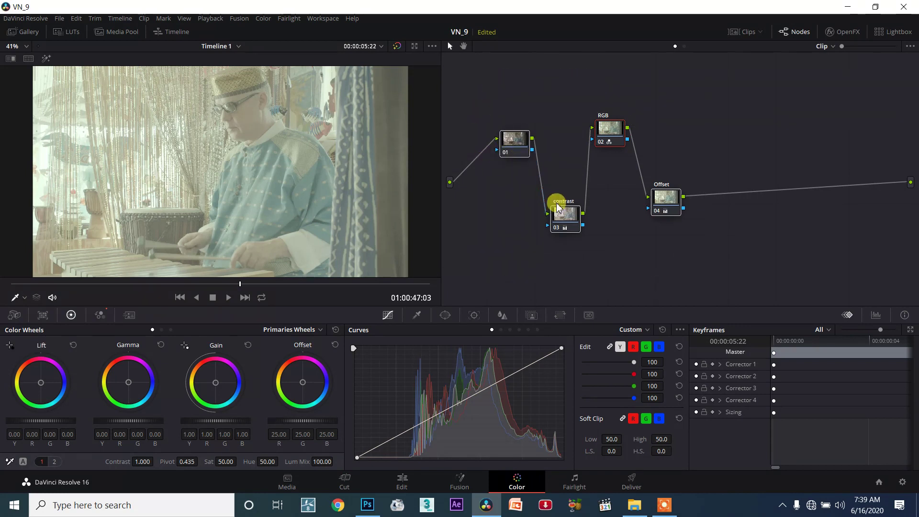
left_click_drag(509, 146, 642, 130)
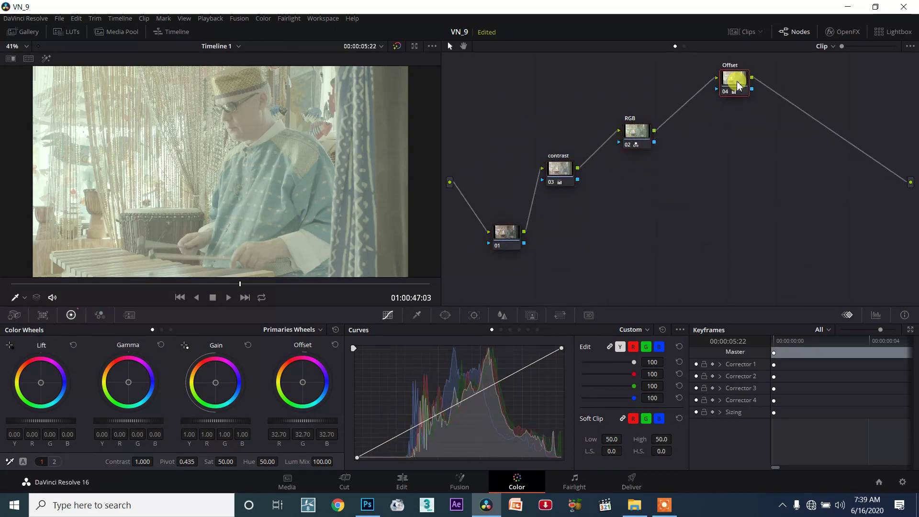